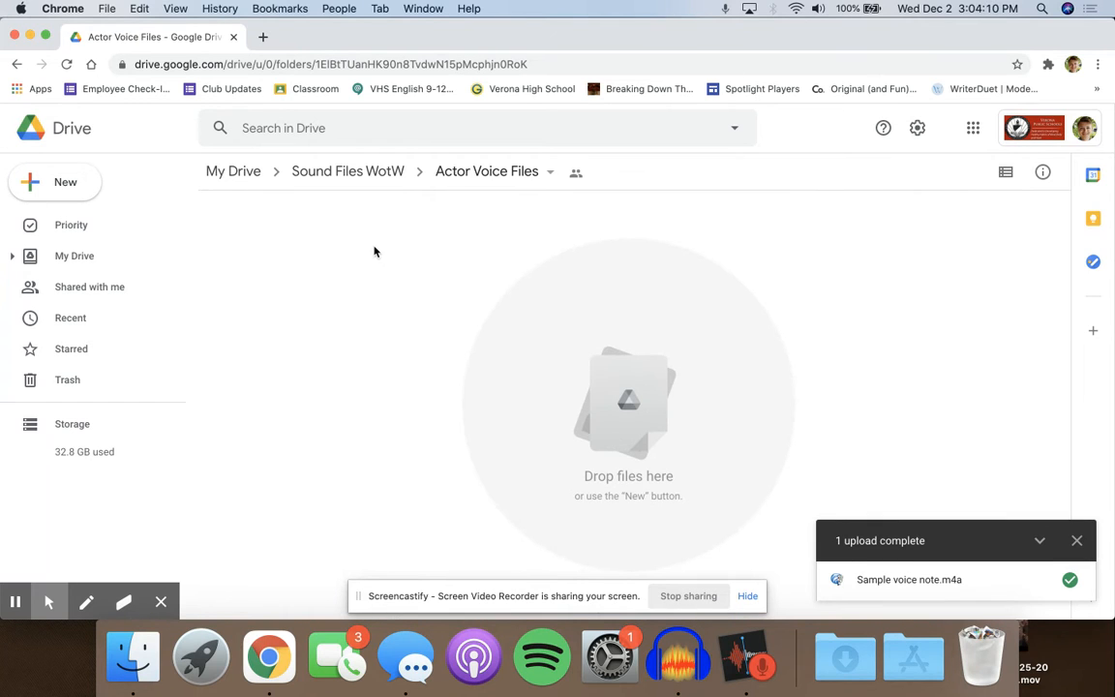
pyautogui.rightClick(374, 252)
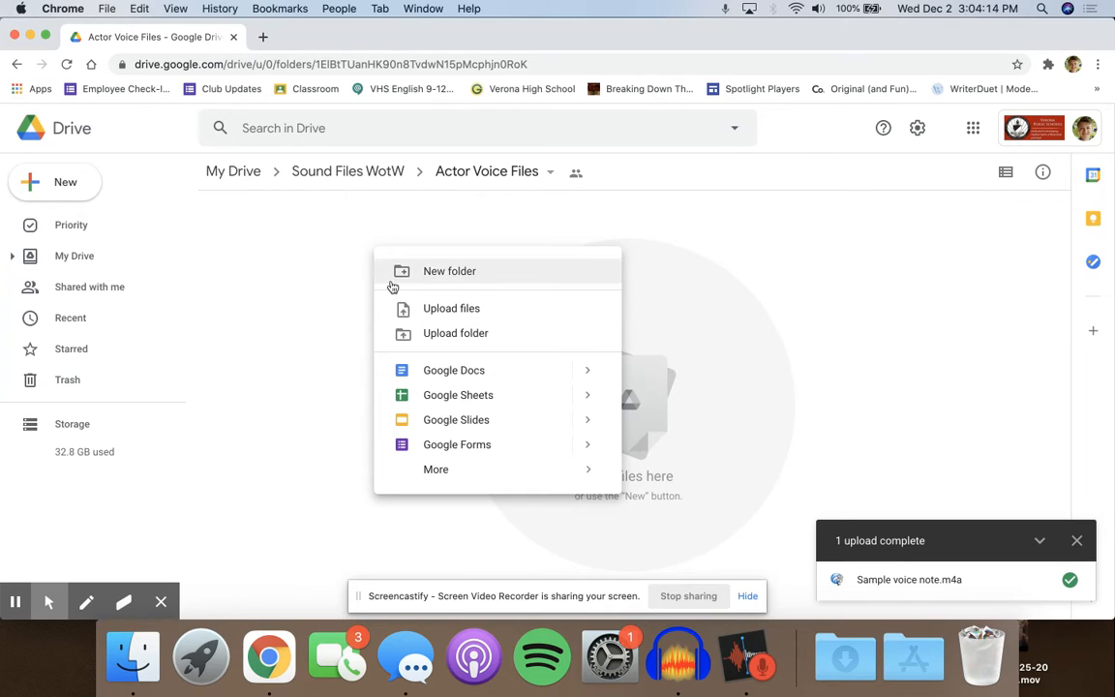
pyautogui.click(366, 234)
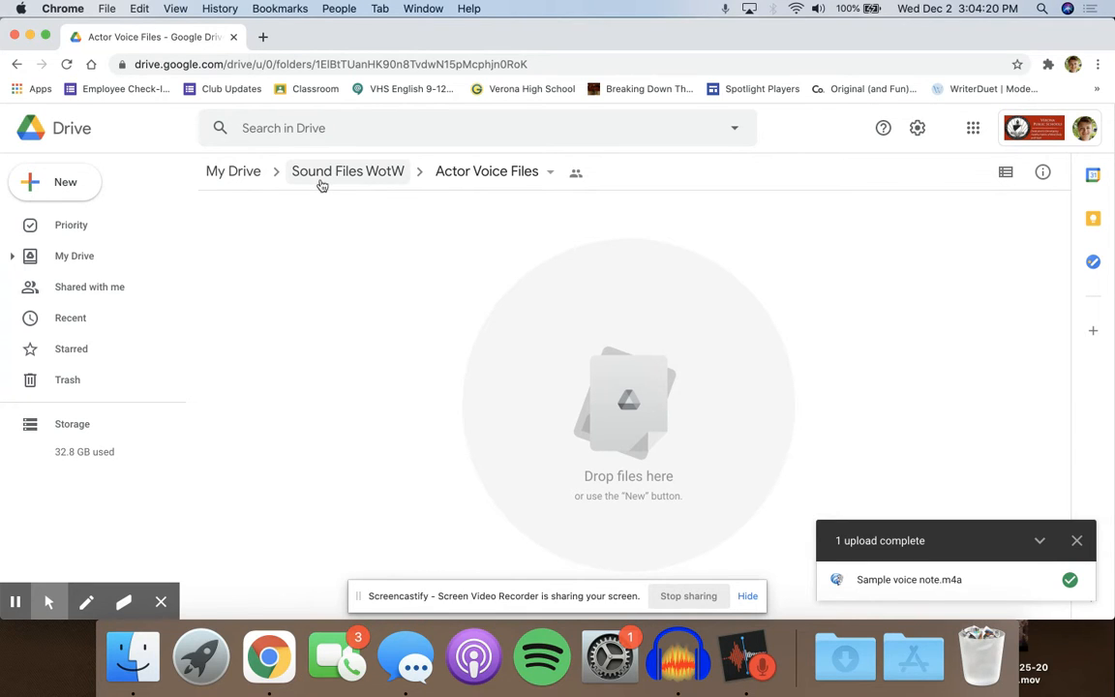
pyautogui.click(236, 177)
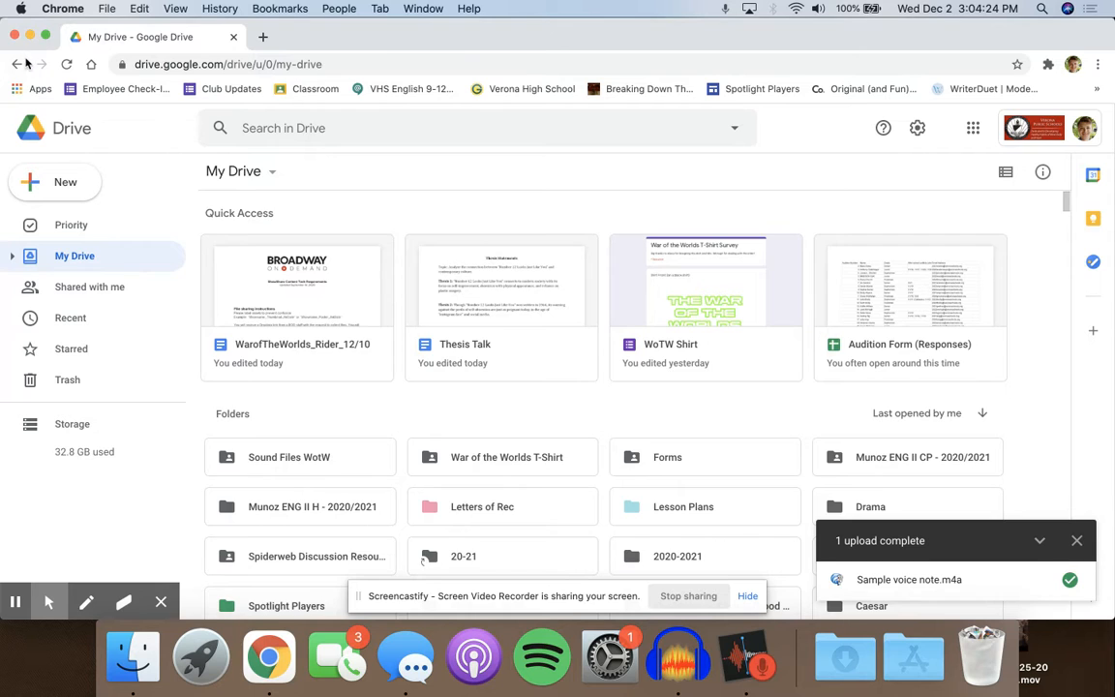
pyautogui.click(17, 64)
# - Open the Sound Files WotW folder and download Sample voice note.m4a from it
pyautogui.click(334, 172)
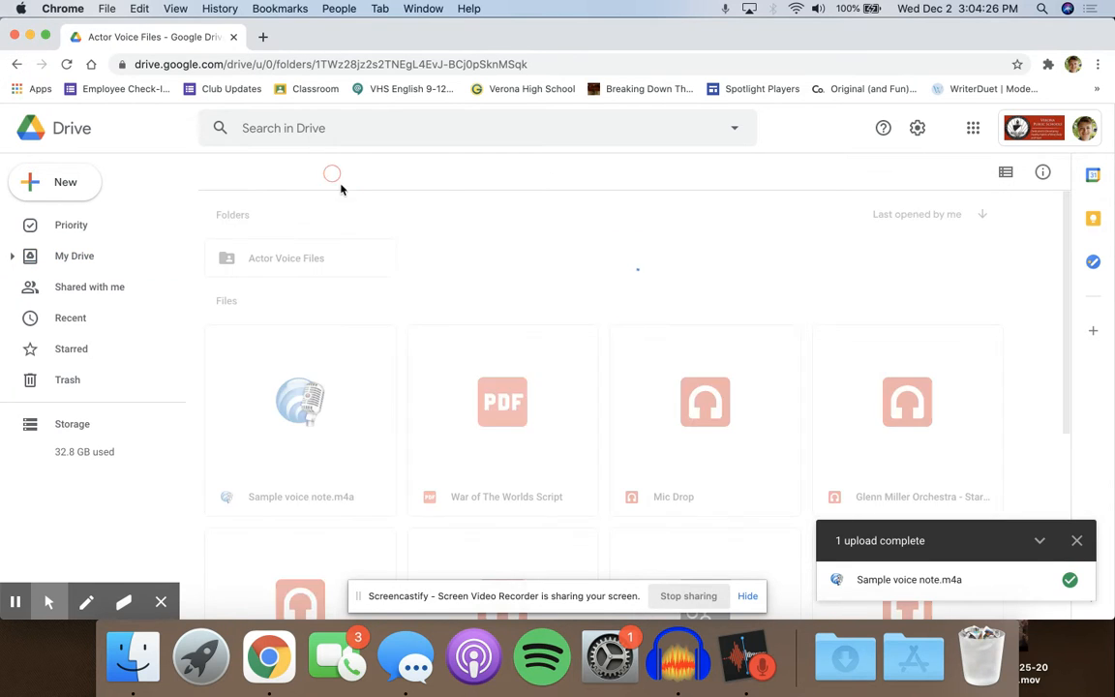
pyautogui.rightClick(346, 392)
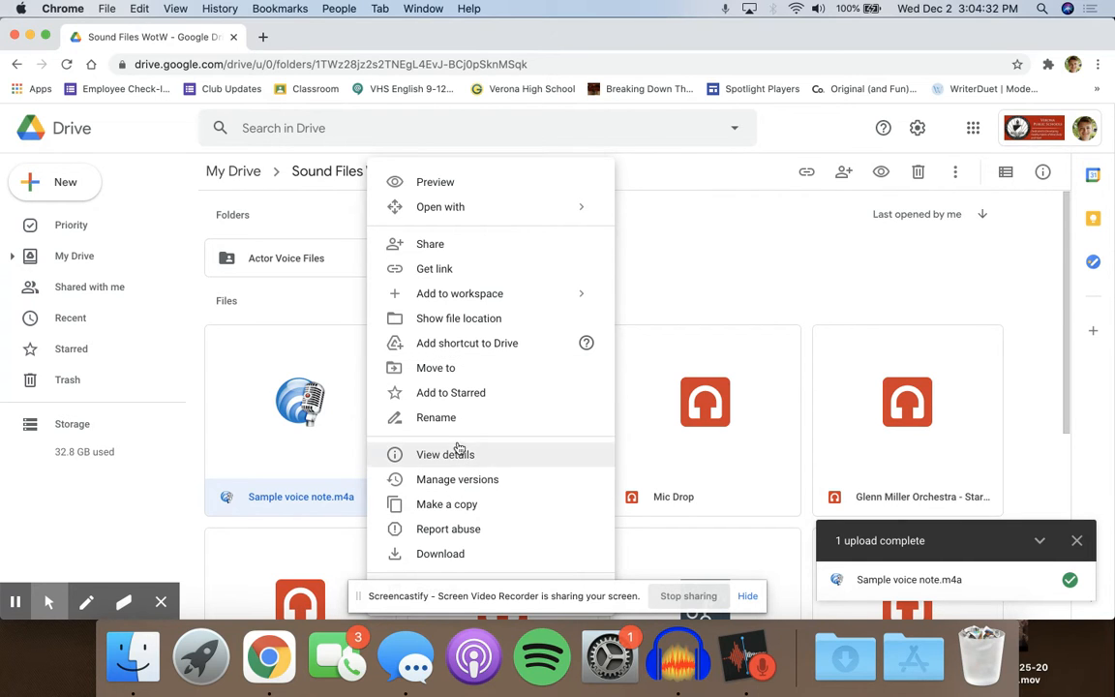
pyautogui.click(478, 555)
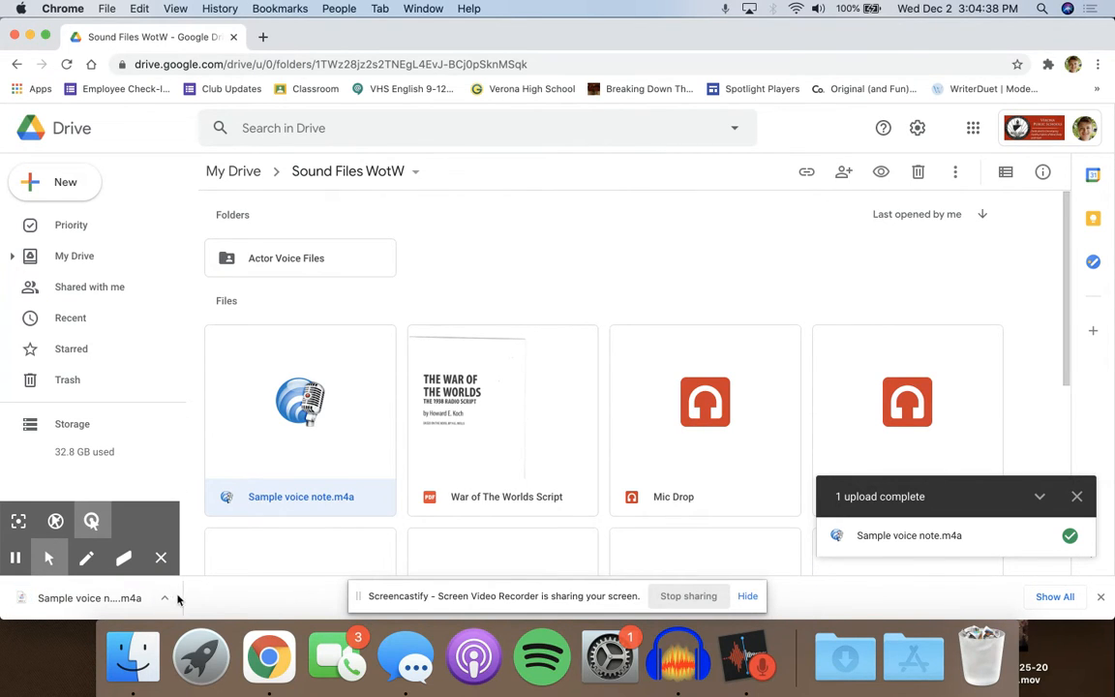
# - Switch to Audacity and try to import Sample voice note.m4a from the Downloads folder as audio
pyautogui.click(668, 689)
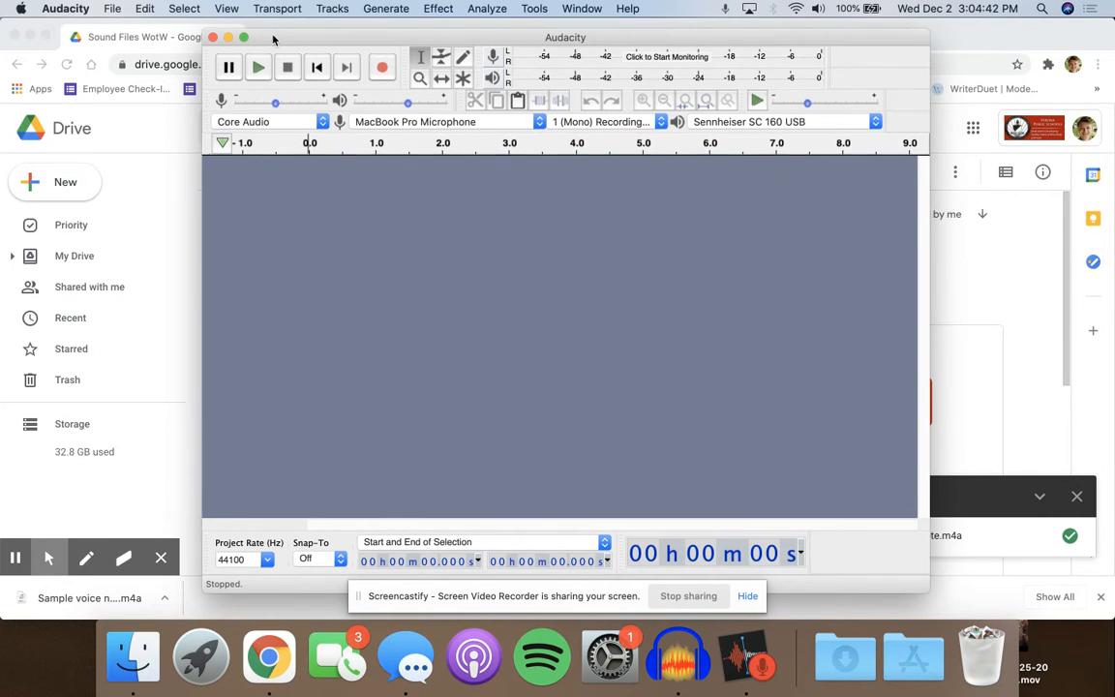
pyautogui.moveTo(273, 39); pyautogui.dragTo(274, 28)
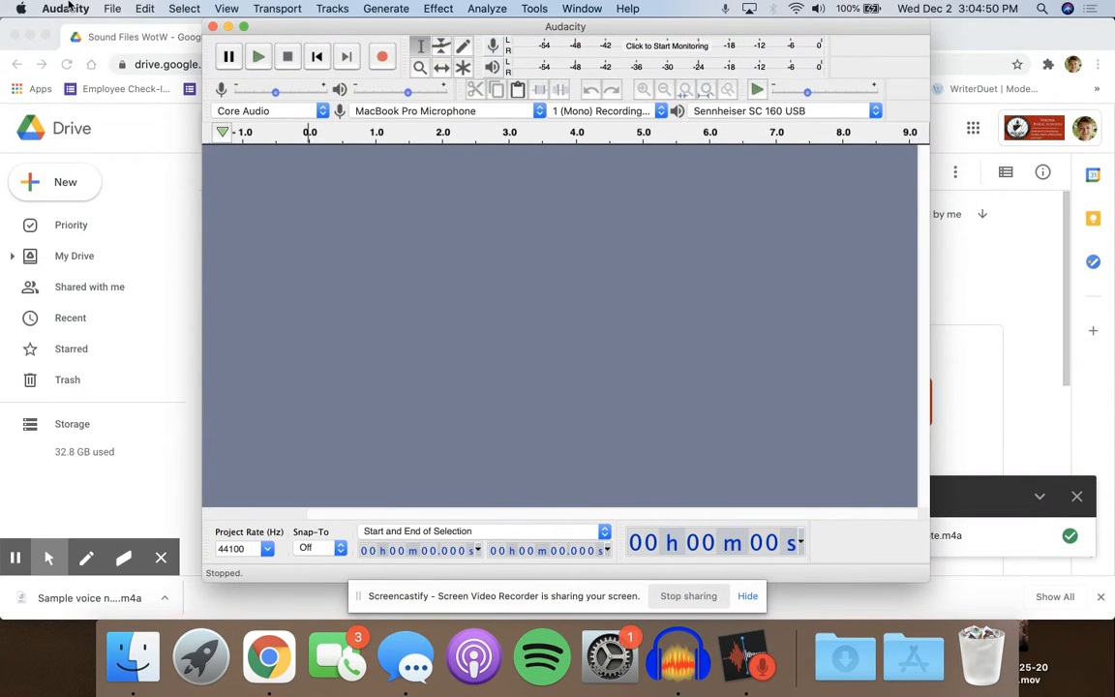
pyautogui.click(113, 8)
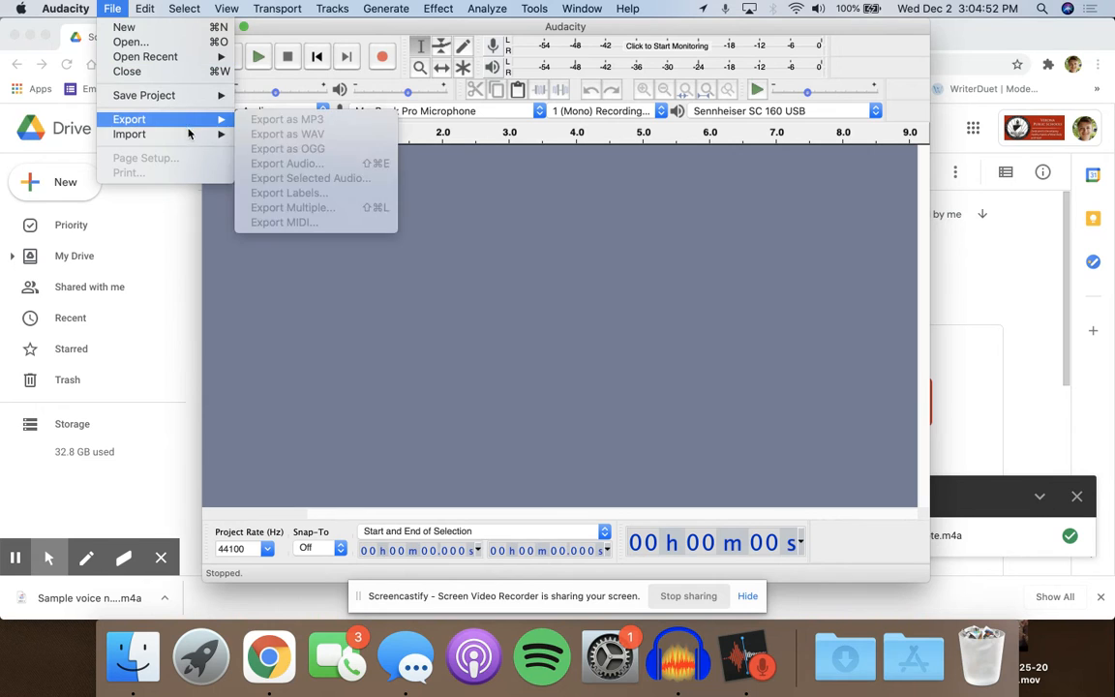
pyautogui.moveTo(204, 137)
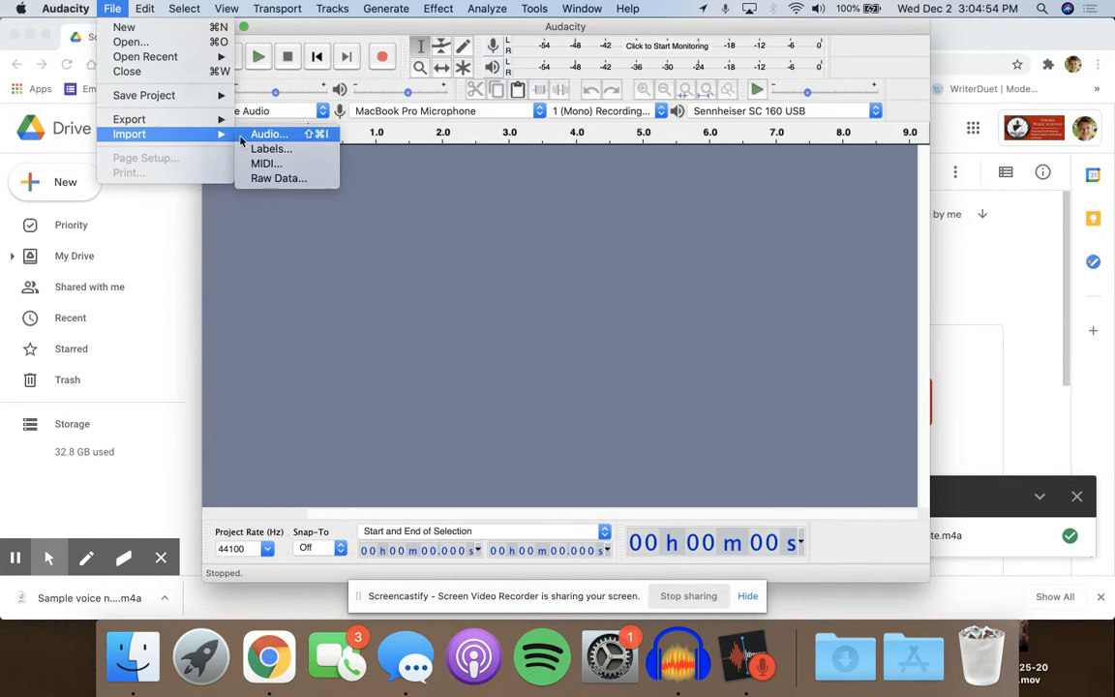
pyautogui.click(244, 136)
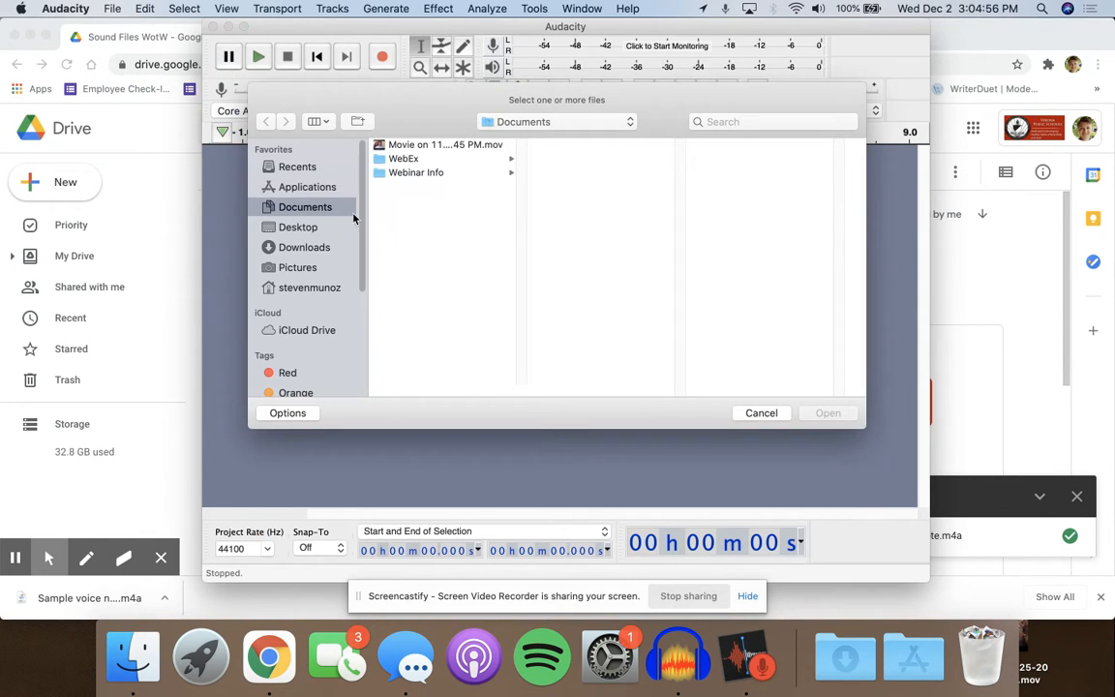
pyautogui.click(327, 247)
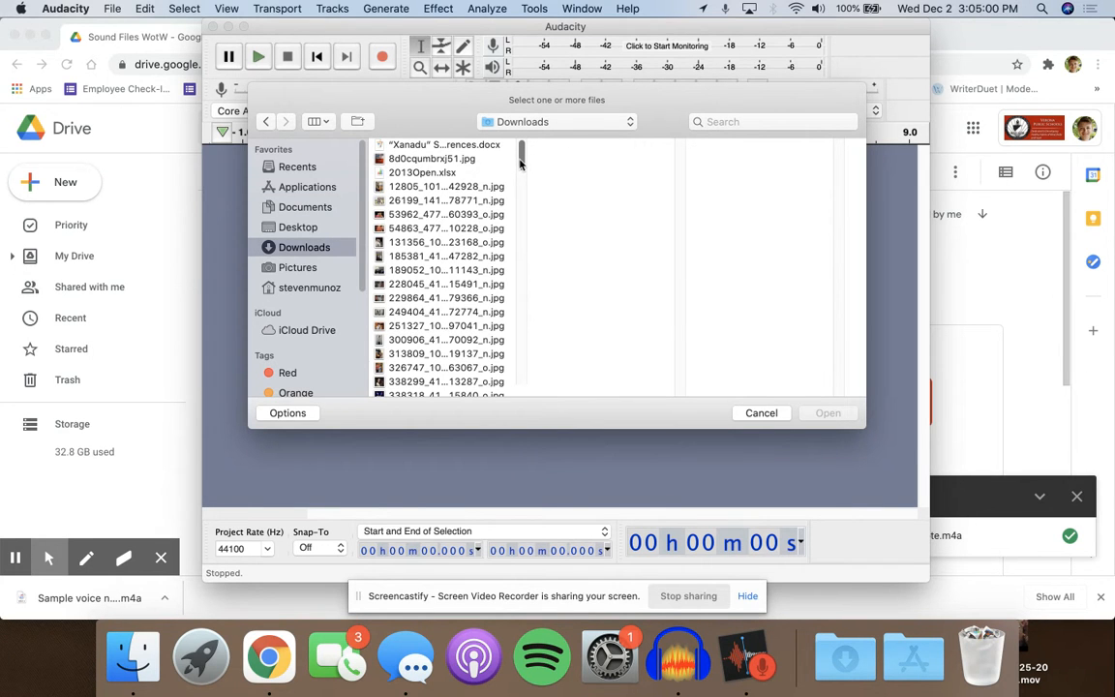
pyautogui.moveTo(520, 164); pyautogui.dragTo(508, 307)
pyautogui.scroll(-5, 462, 309)
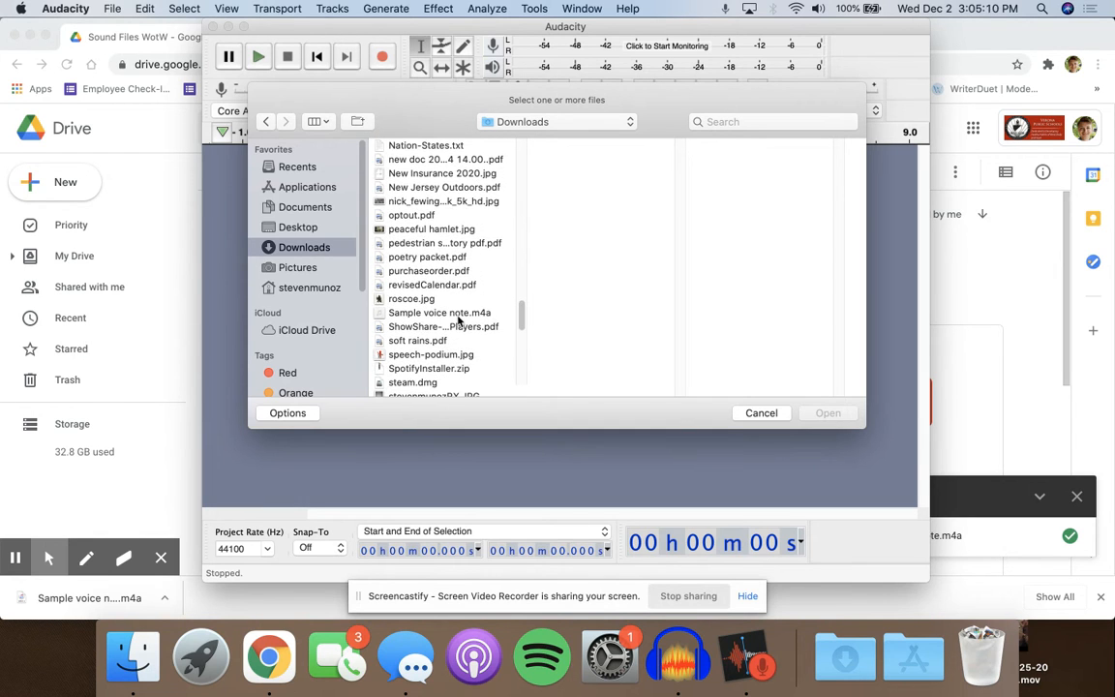
pyautogui.click(462, 312)
pyautogui.click(809, 416)
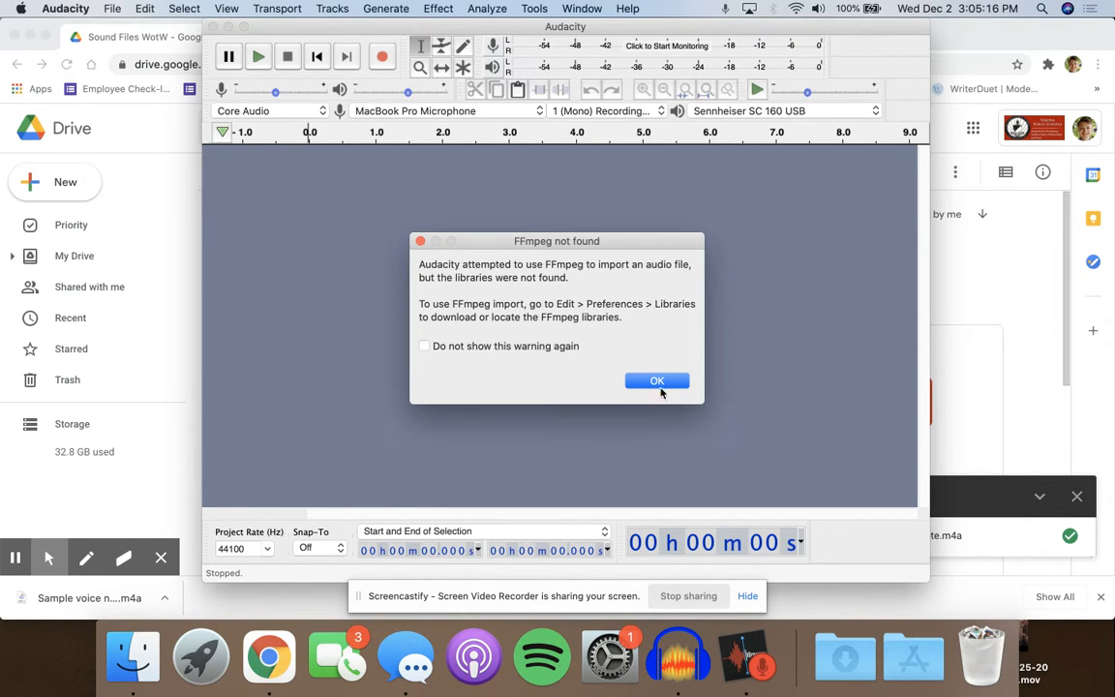
pyautogui.click(657, 381)
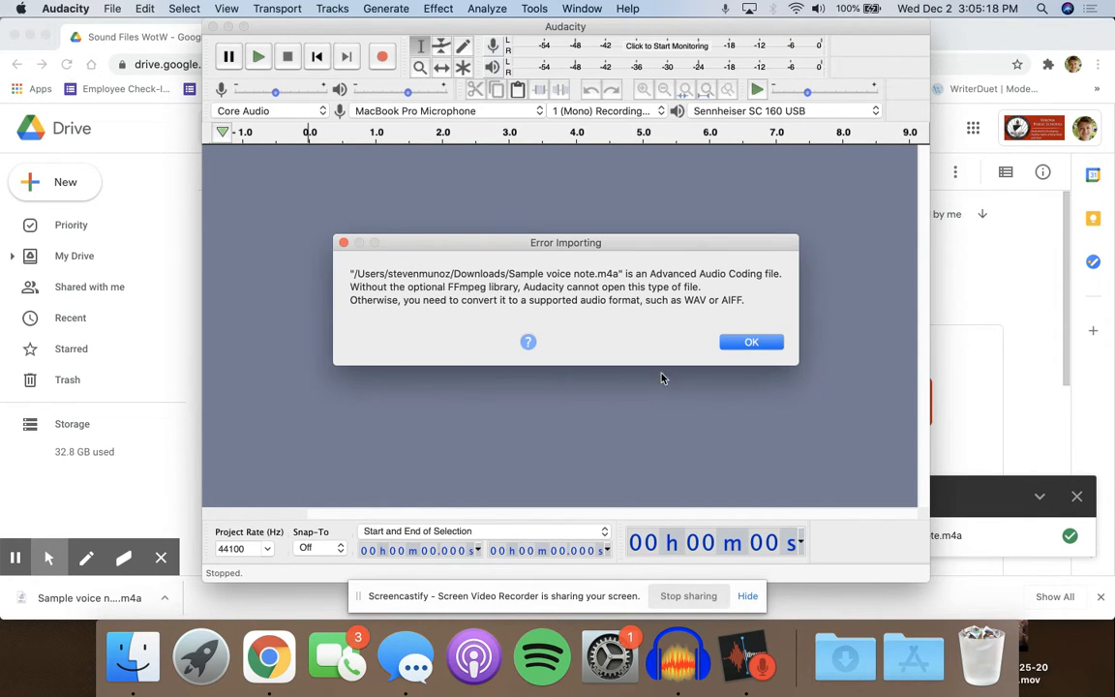
pyautogui.click(728, 345)
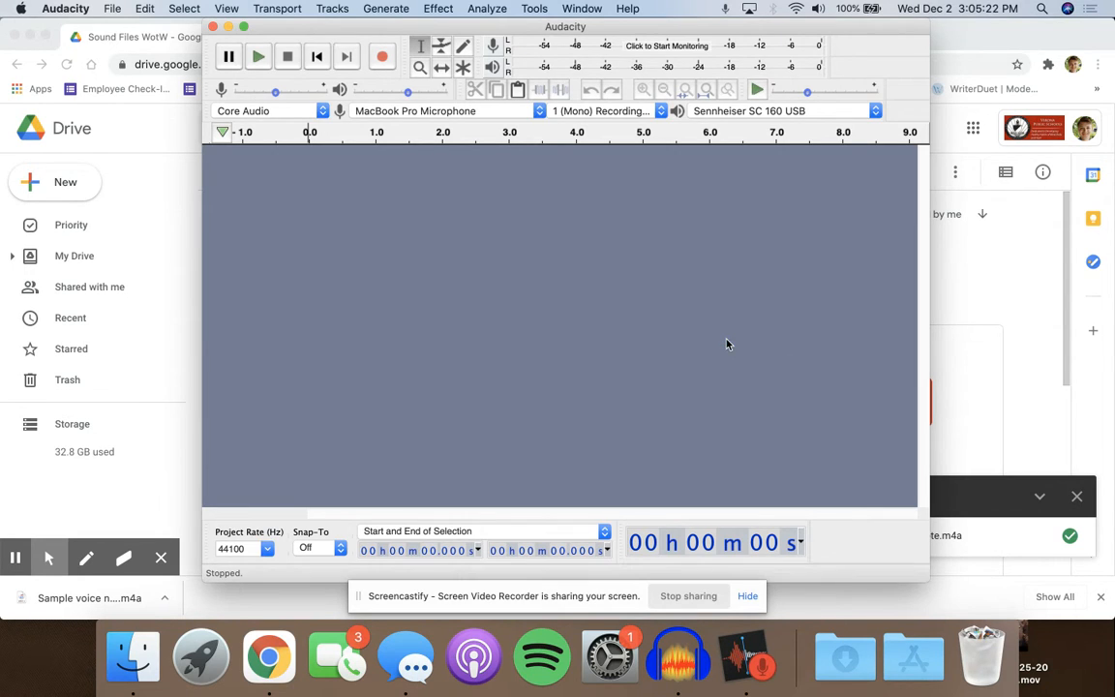
# - Switch to Chrome, search for "m4a to mp3" in a new tab and open the CloudConvert M4A to MP3 result
pyautogui.click(166, 97)
pyautogui.click(265, 38)
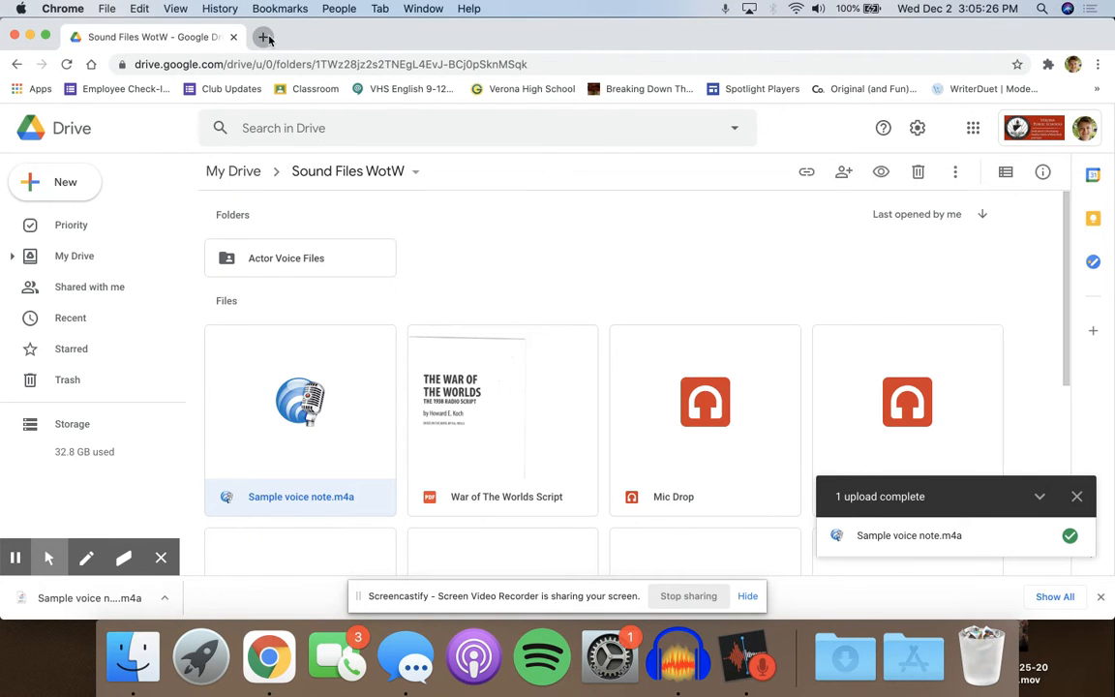
pyautogui.write('m4a')
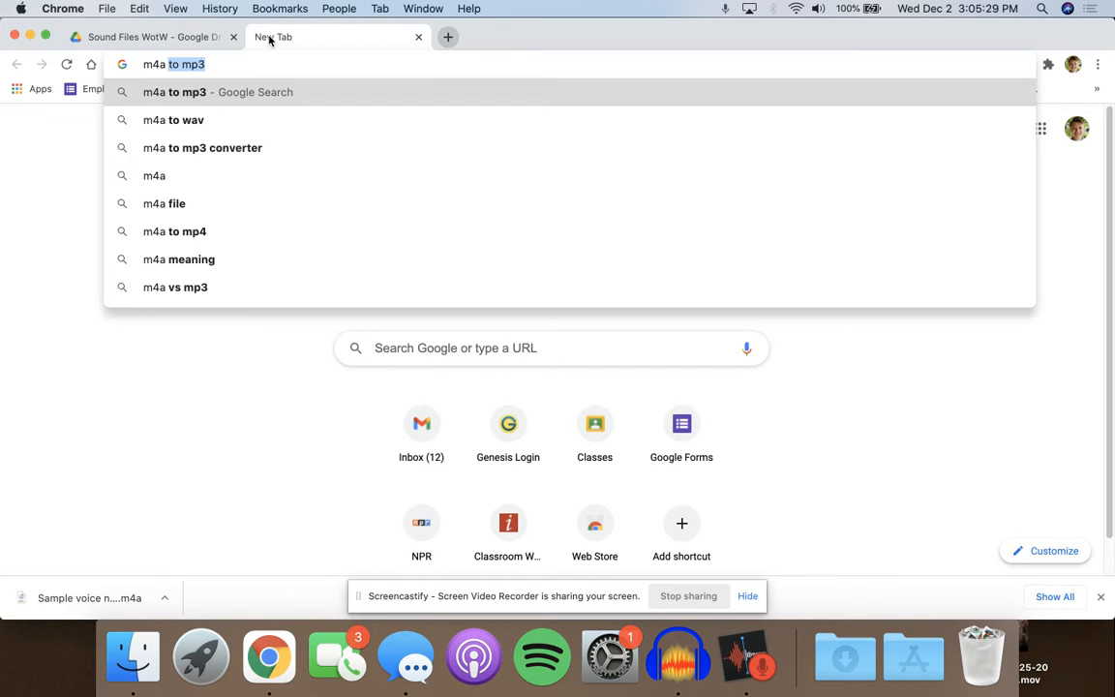
pyautogui.press('Return')
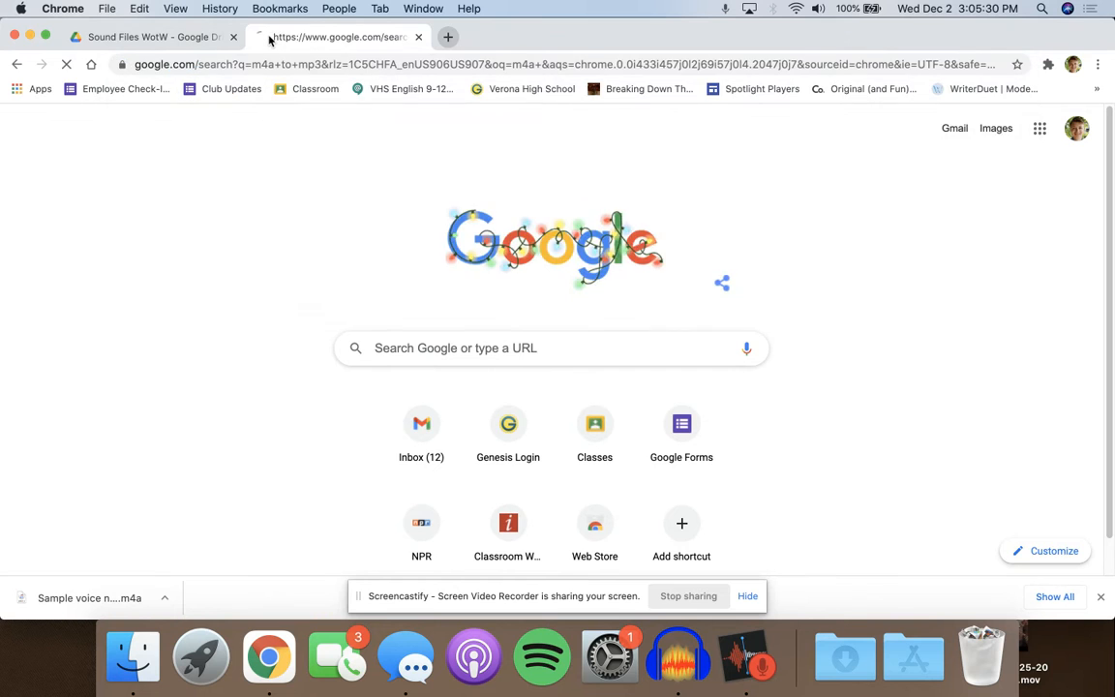
pyautogui.click(258, 298)
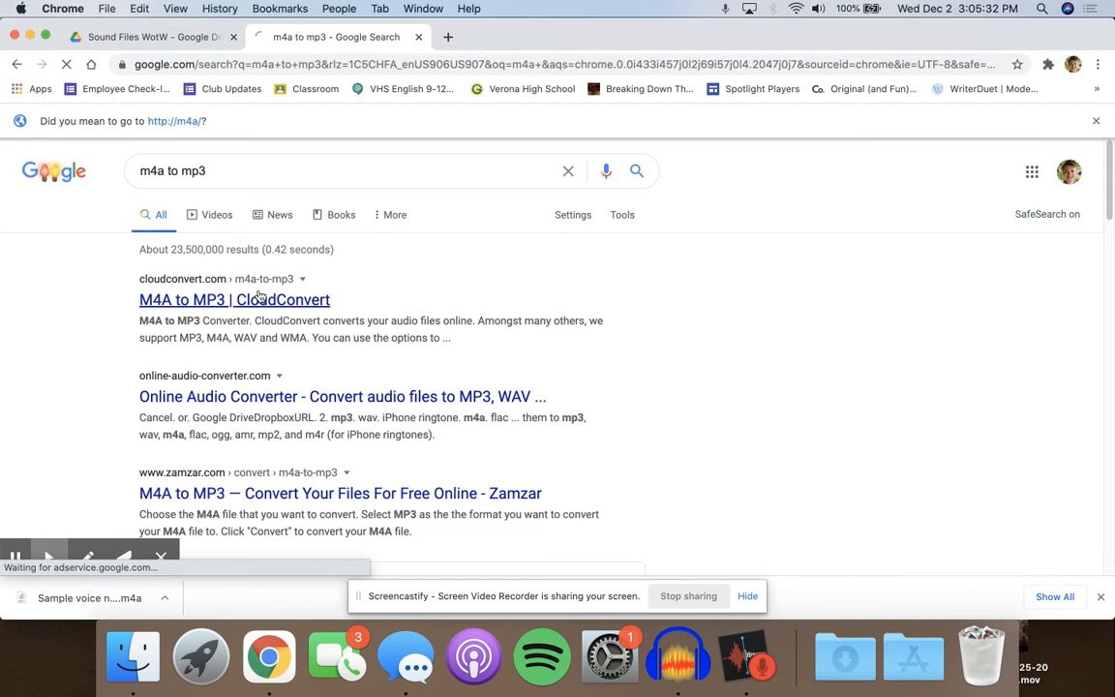
# - Add Sample voice note.m4a from the Downloads folder to the M4A to MP3 converter
pyautogui.scroll(-1, 424, 368)
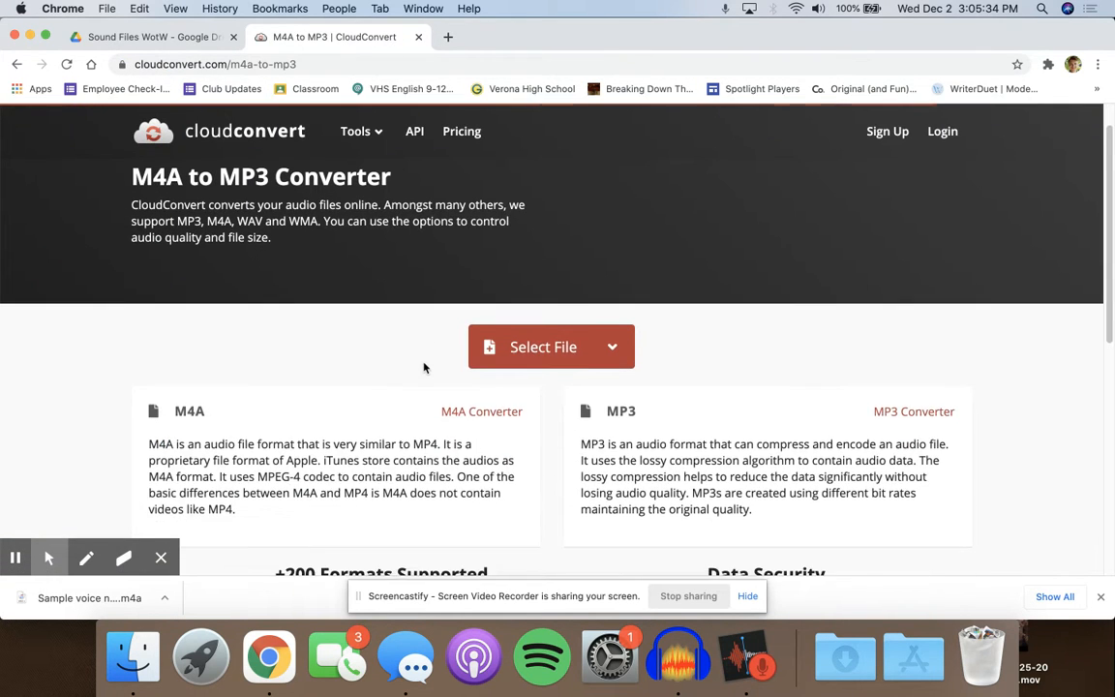
pyautogui.scroll(-1, 501, 405)
pyautogui.scroll(-2, 542, 333)
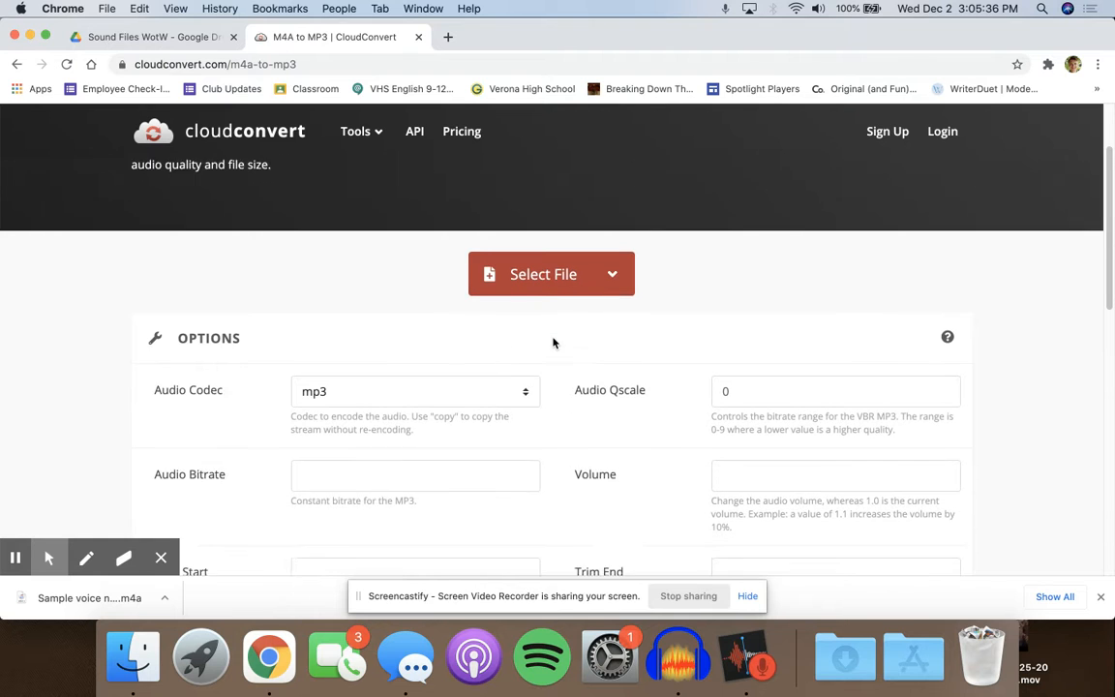
pyautogui.scroll(-2, 519, 345)
pyautogui.scroll(5, 518, 344)
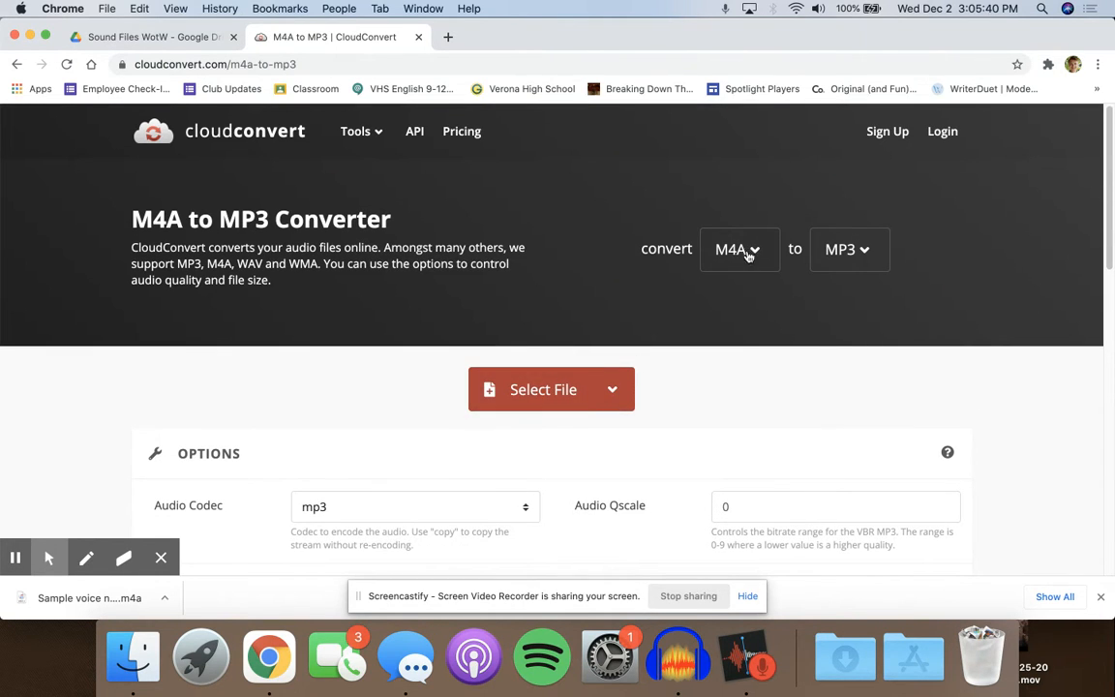
pyautogui.click(625, 397)
pyautogui.click(553, 218)
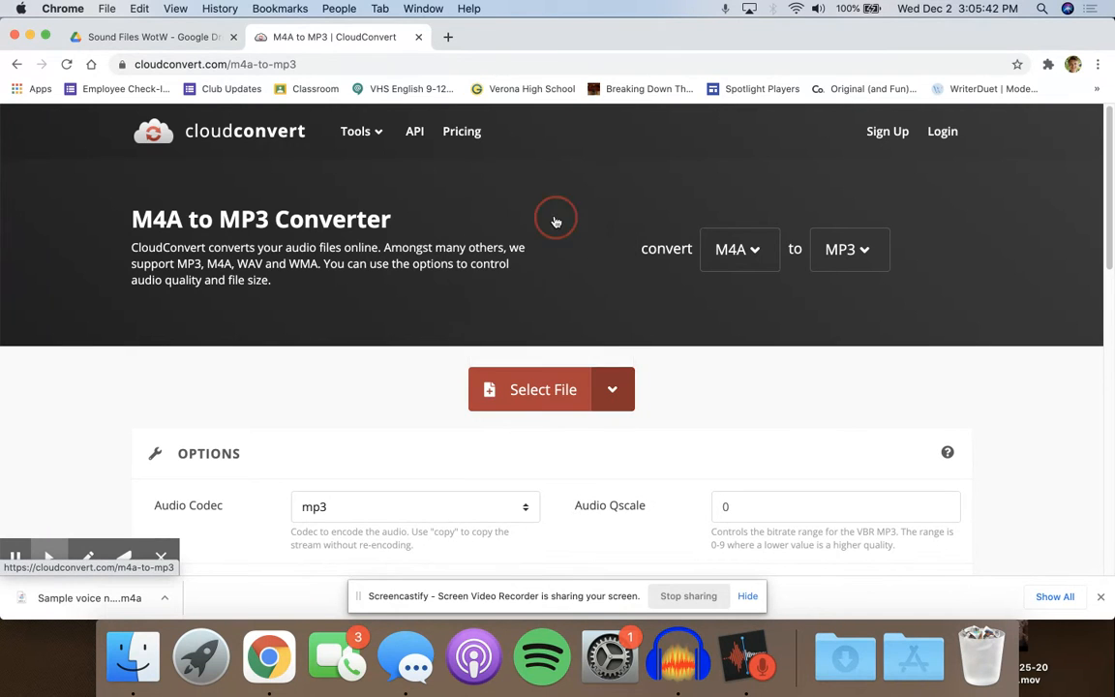
pyautogui.scroll(-10, 436, 251)
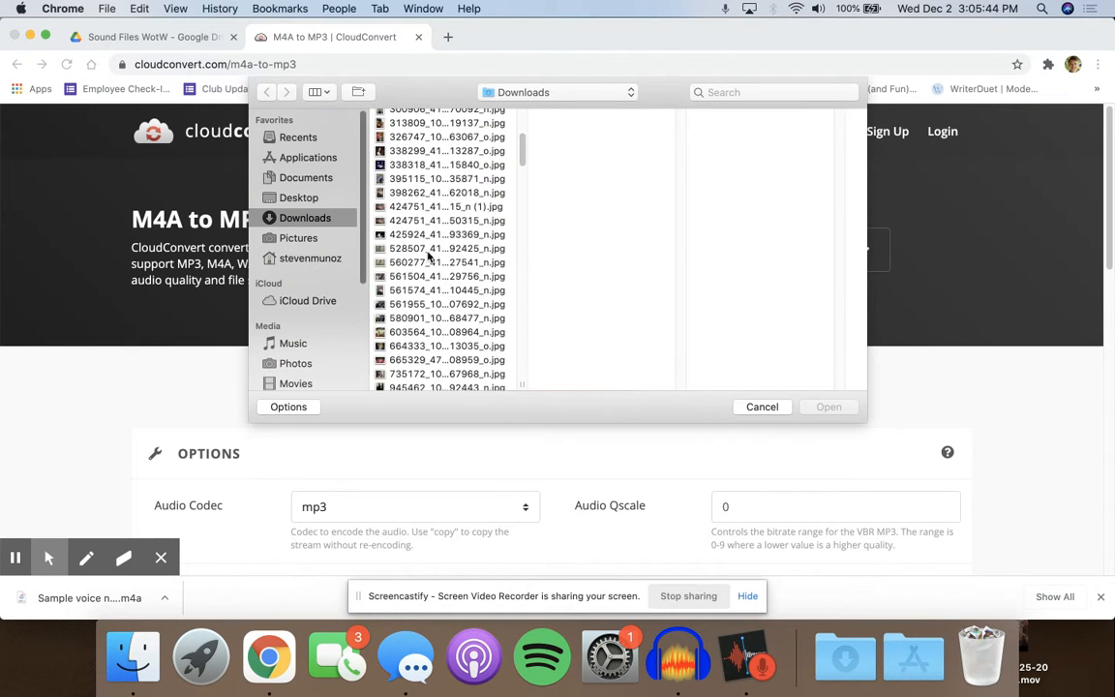
pyautogui.scroll(-15, 431, 259)
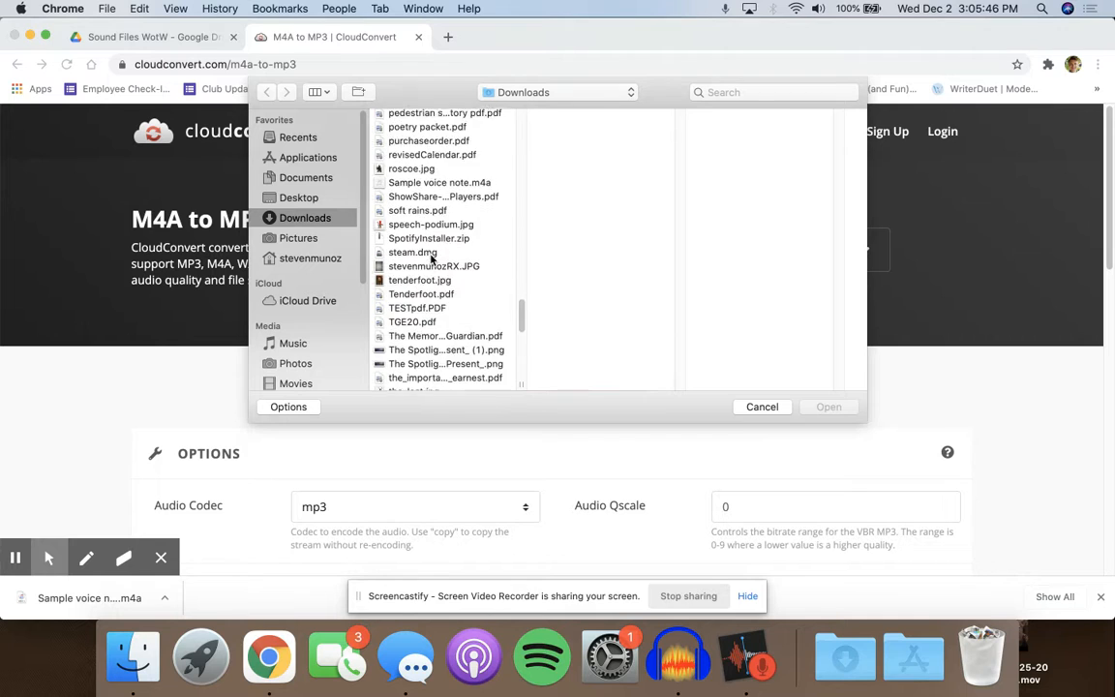
pyautogui.scroll(-1, 432, 259)
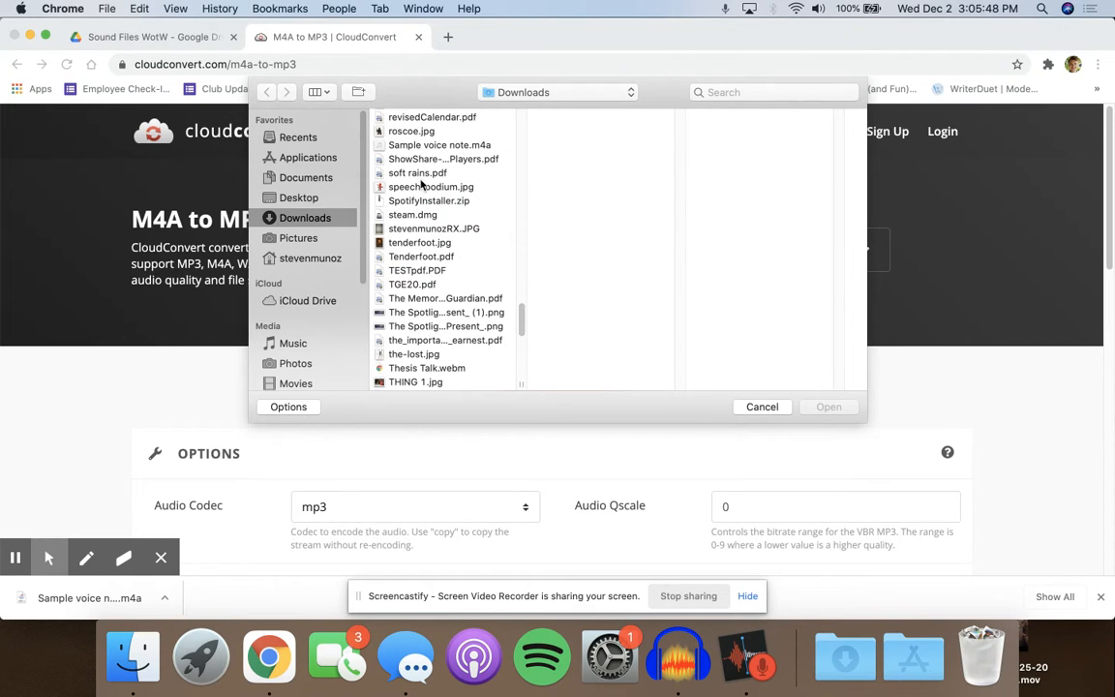
pyautogui.click(420, 147)
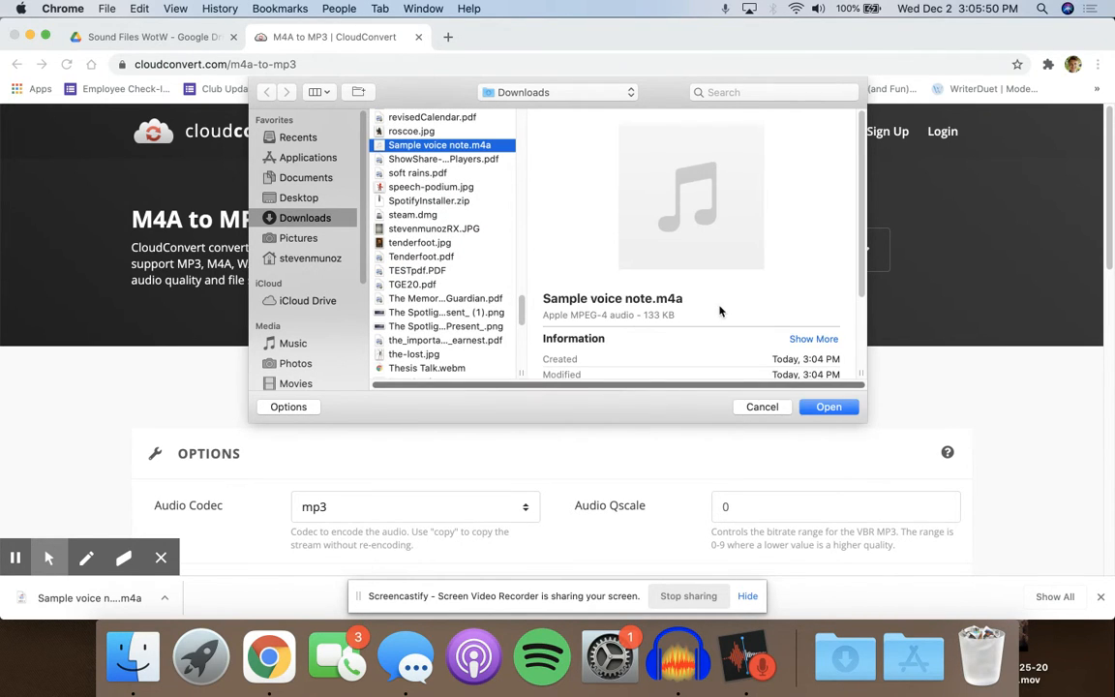
pyautogui.click(818, 408)
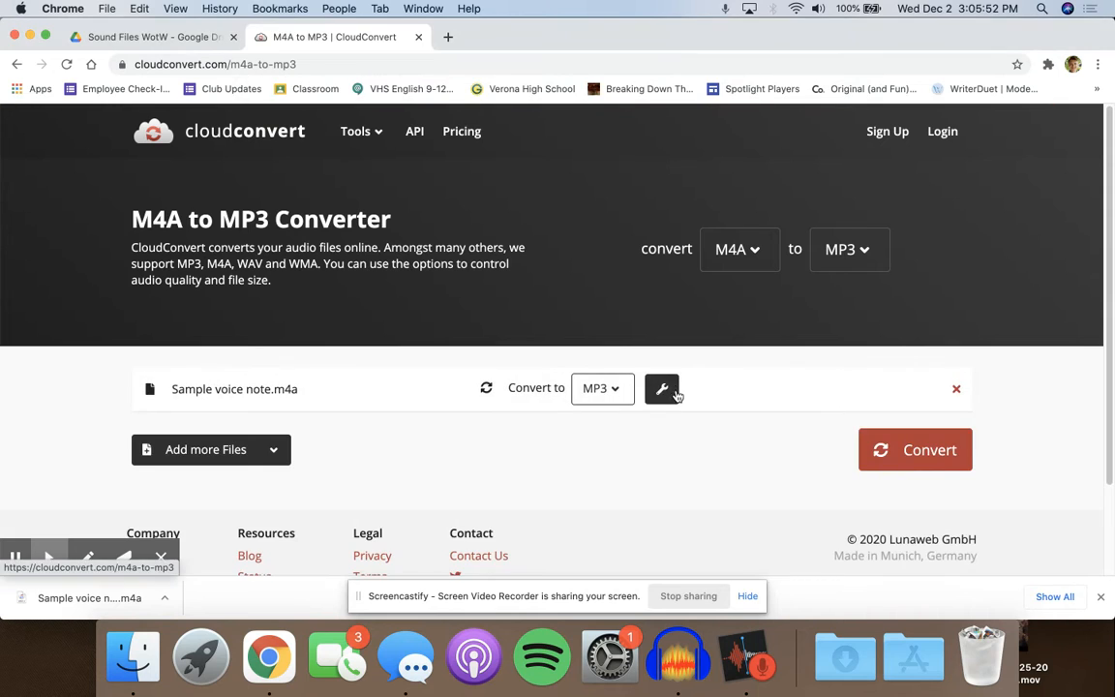
# - Convert Sample voice note.m4a to MP3 and download the converted file
pyautogui.scroll(-1, 677, 445)
pyautogui.click(876, 389)
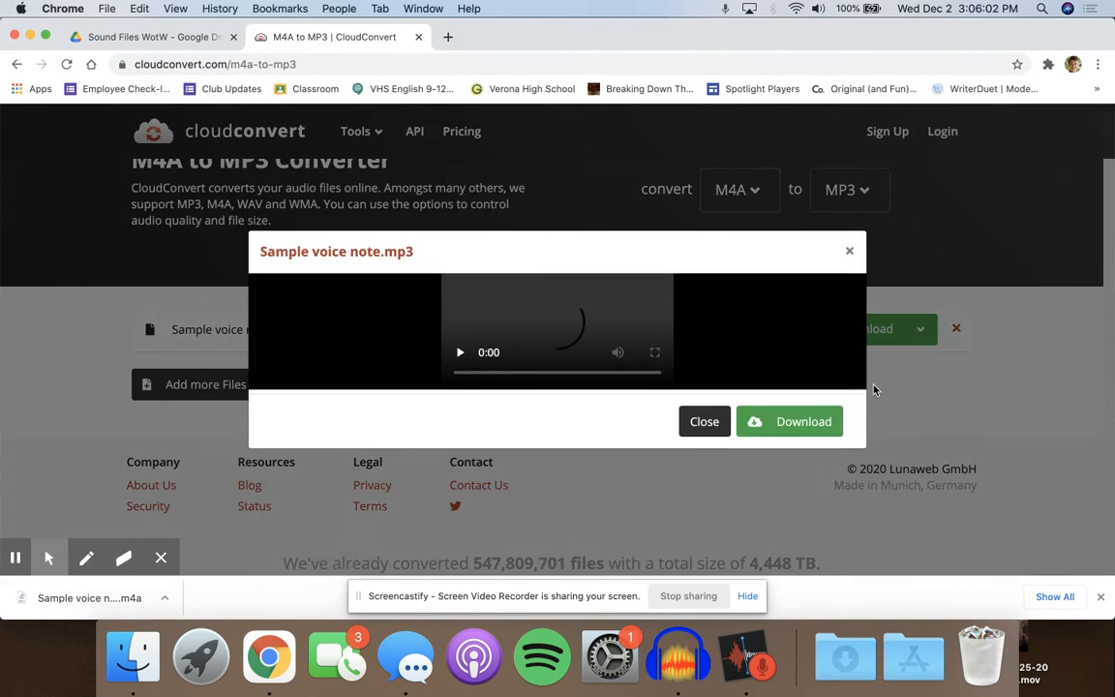
pyautogui.click(778, 422)
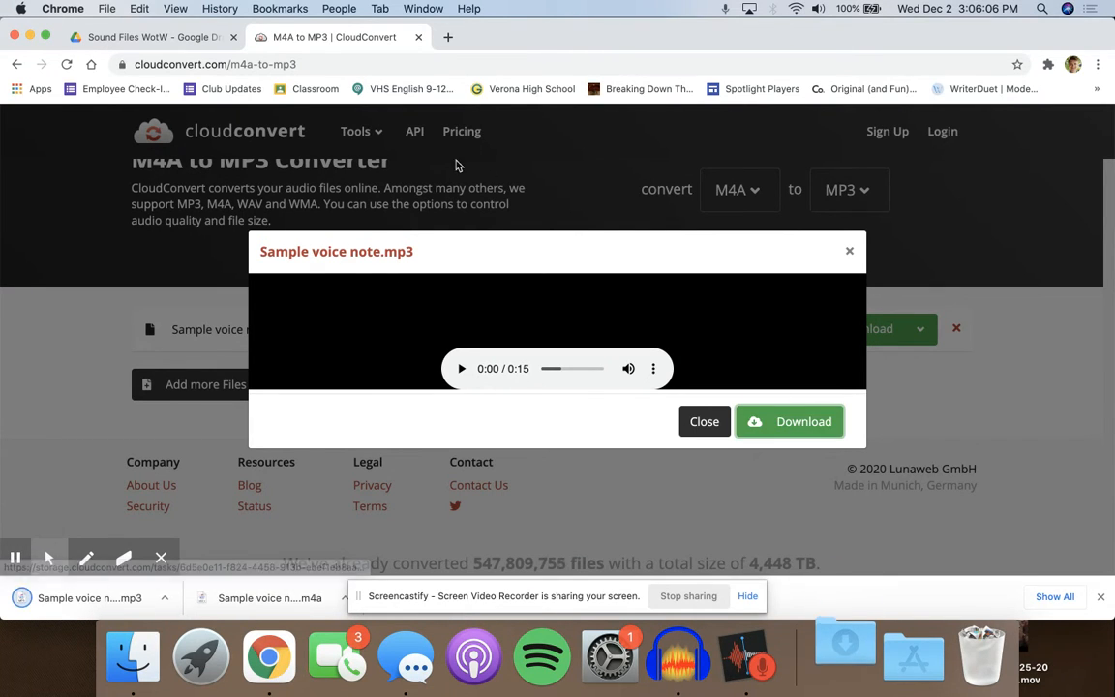
# - Switch to Audacity and import Sample voice note.mp3 from the Downloads folder as audio
pyautogui.click(675, 664)
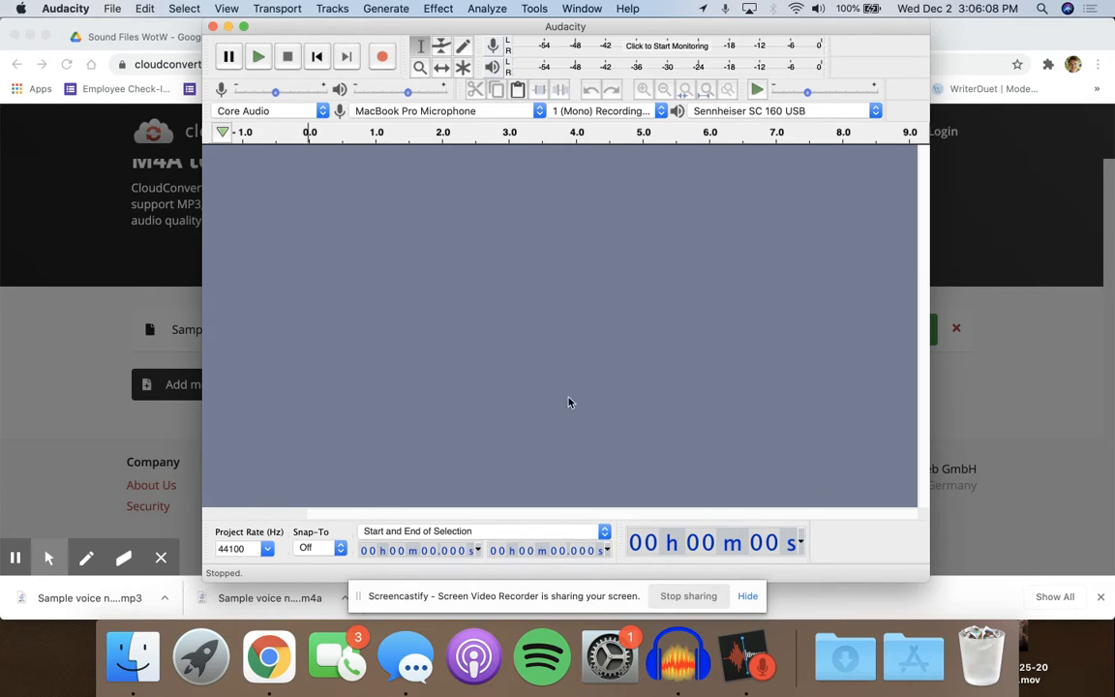
pyautogui.click(113, 8)
pyautogui.moveTo(150, 134)
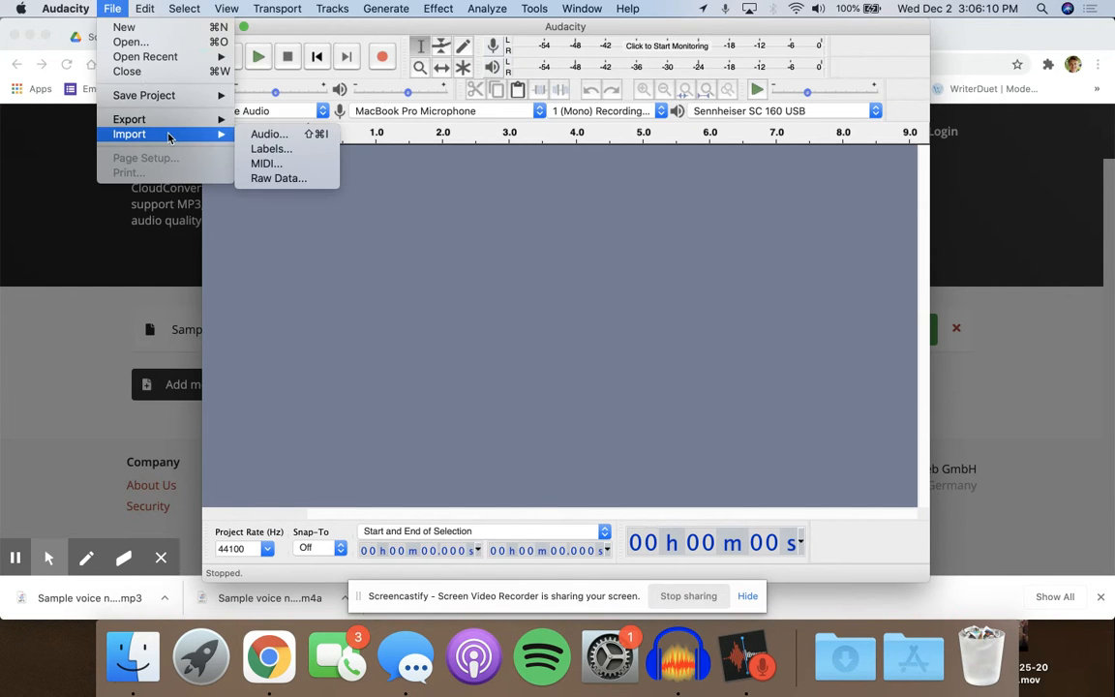
pyautogui.click(253, 134)
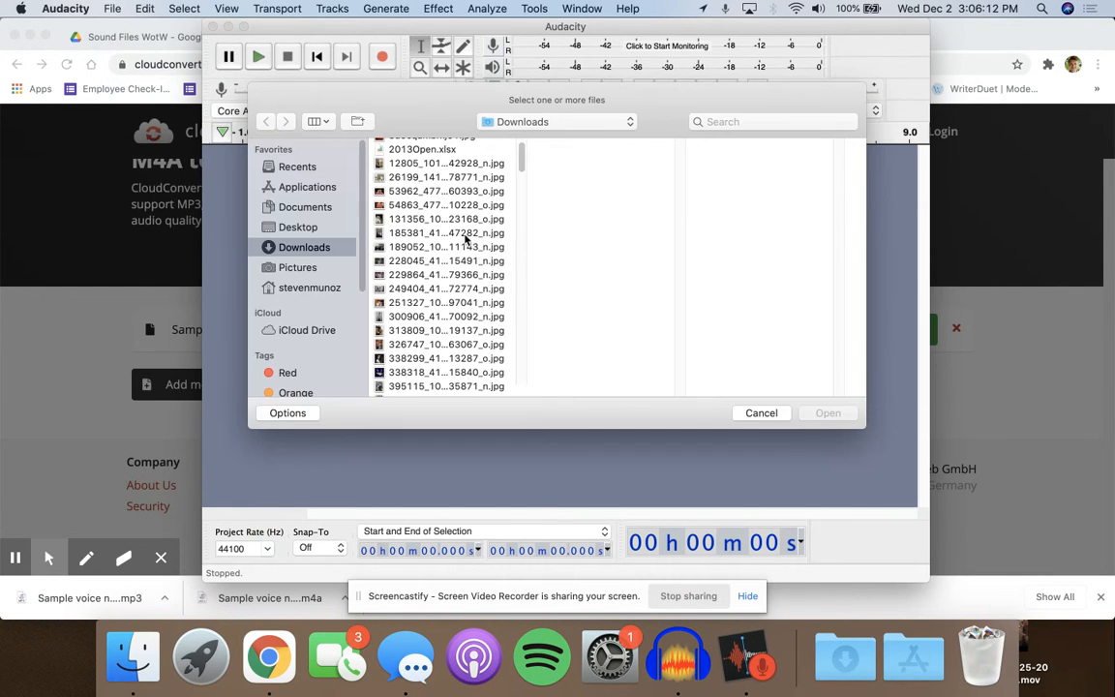
pyautogui.scroll(2, 461, 253)
pyautogui.moveTo(522, 153); pyautogui.dragTo(567, 388)
pyautogui.scroll(10, 416, 285)
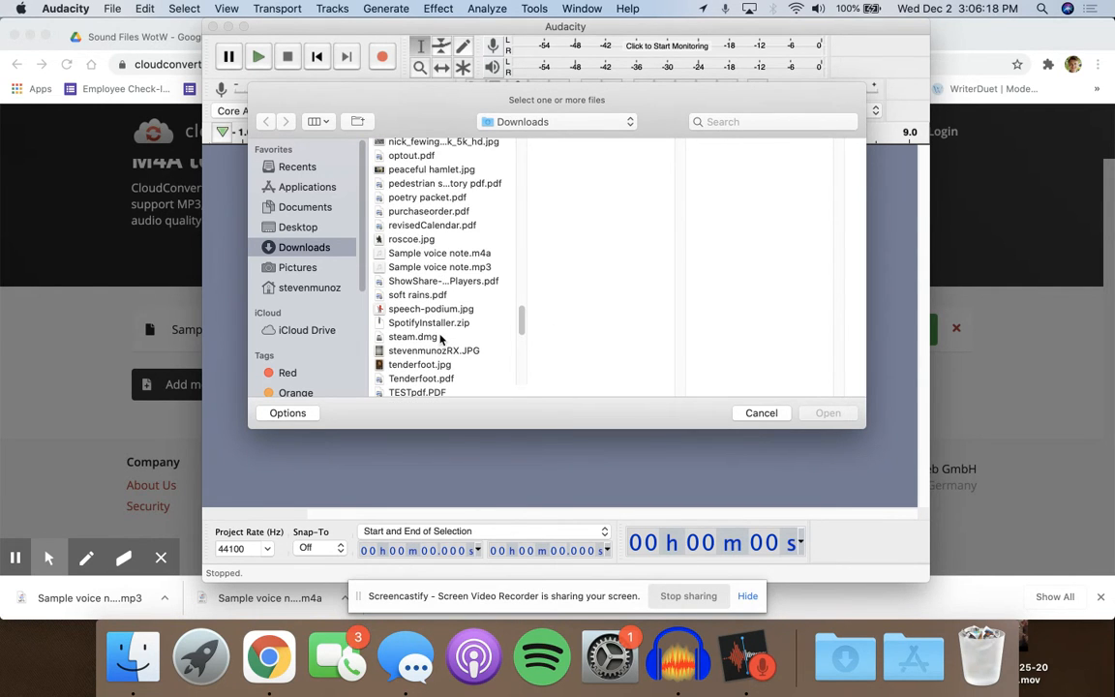
pyautogui.click(425, 267)
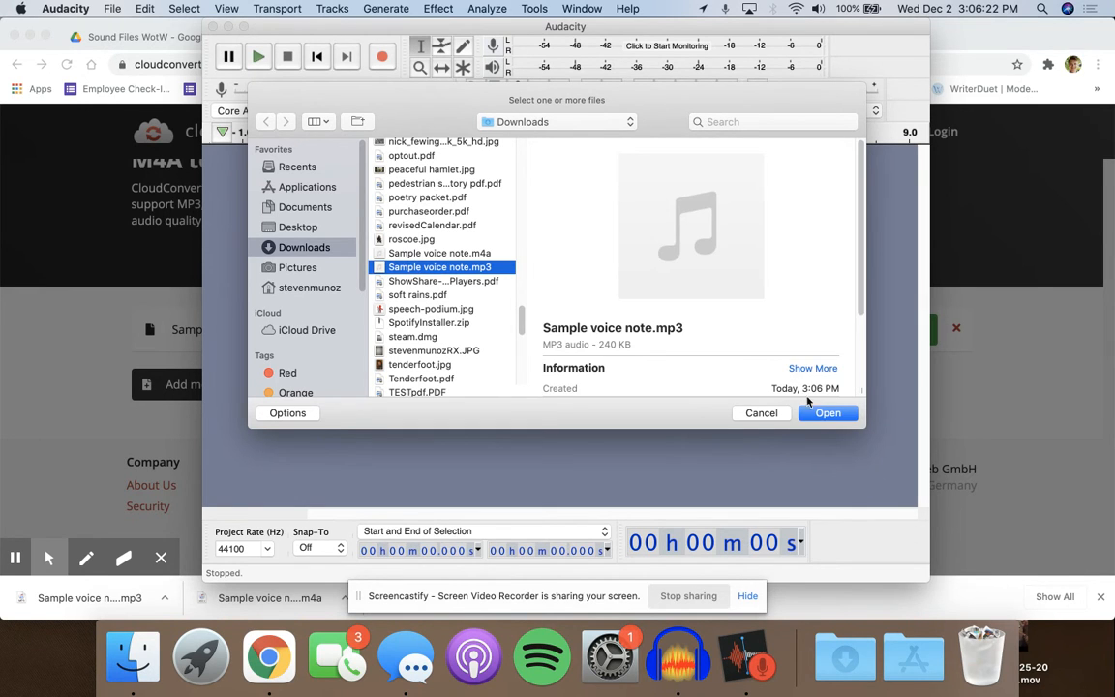
pyautogui.click(826, 413)
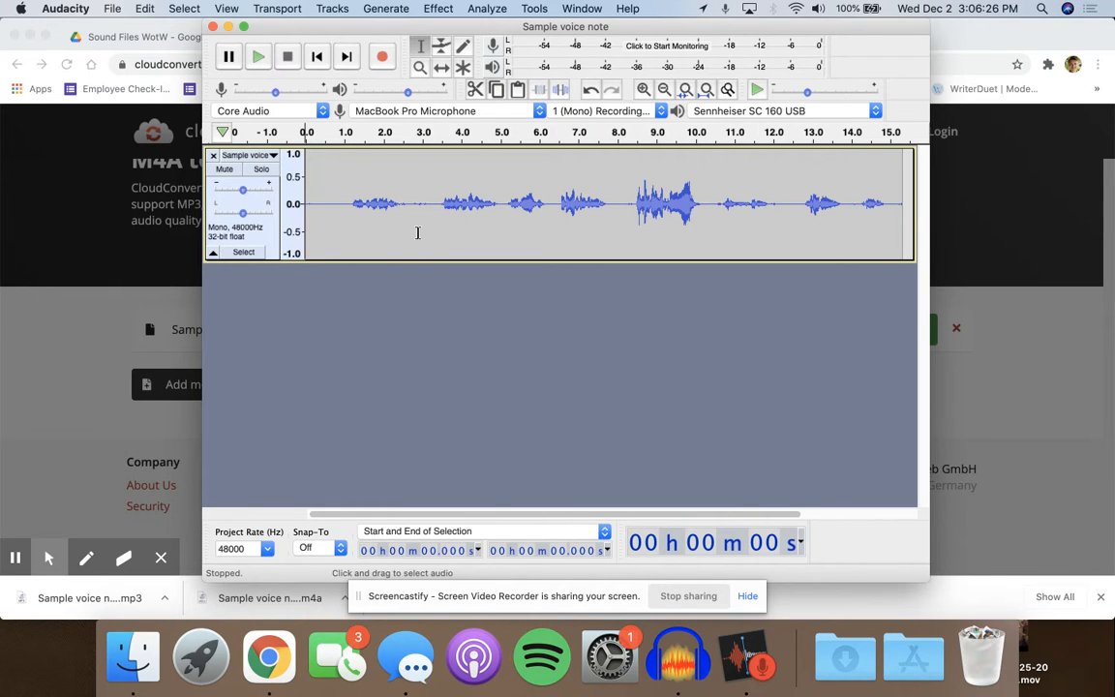
# - Play the voice note from about 0.4 s for a few seconds and stop playback
pyautogui.click(319, 188)
pyautogui.press('space')
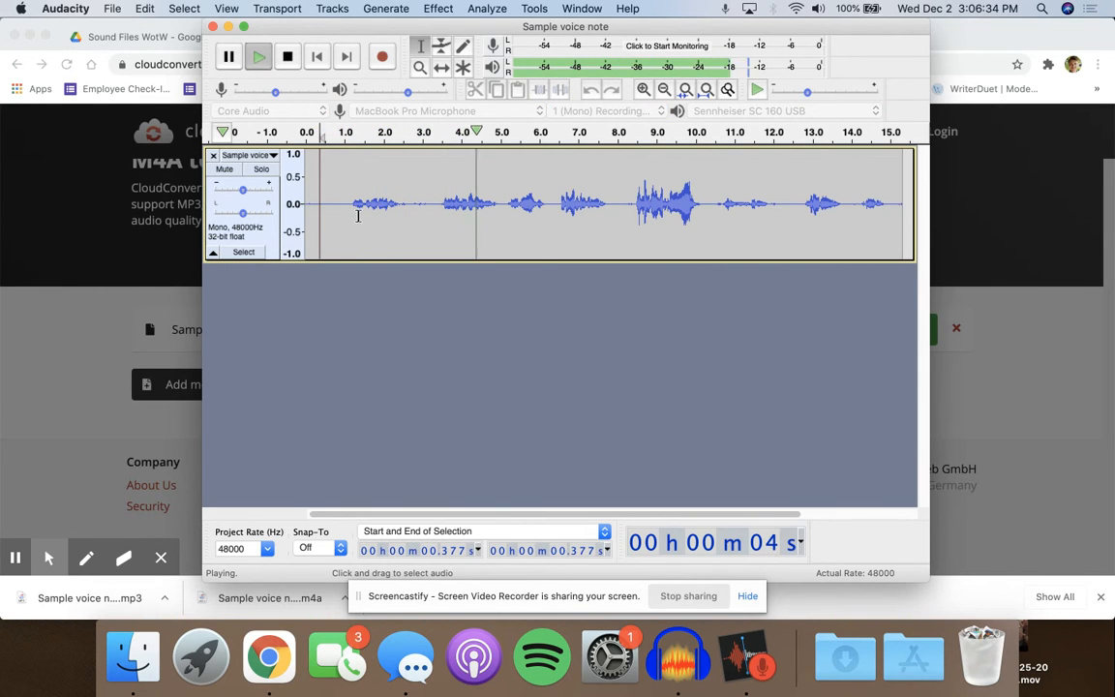
pyautogui.press('space')
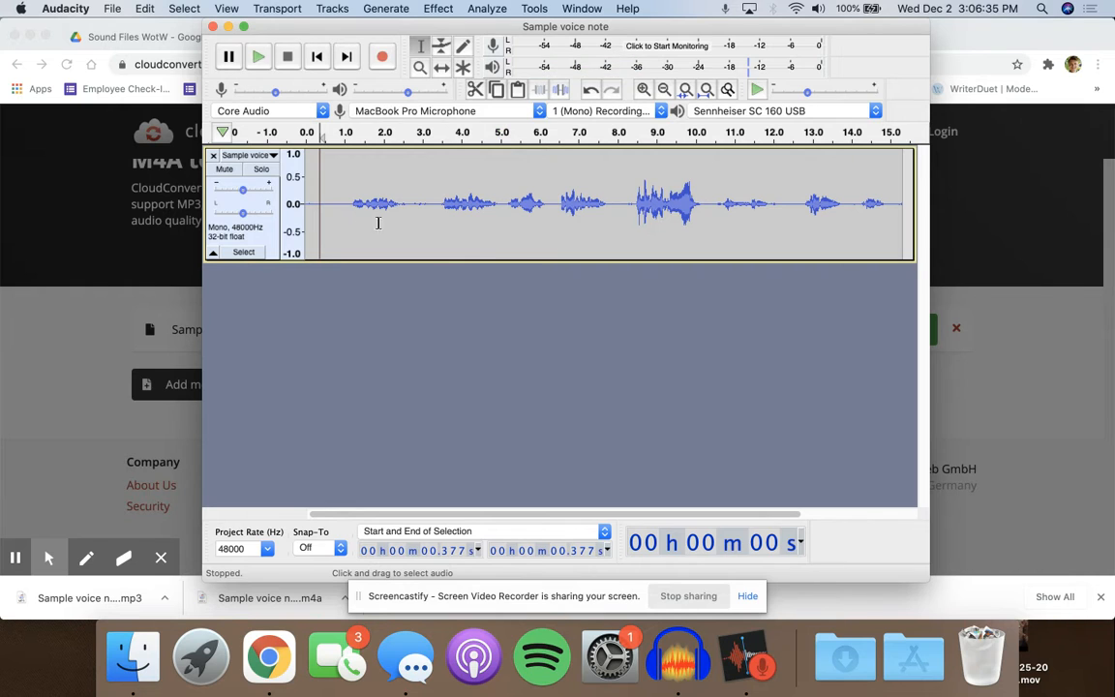
# - Place the cursor at the voice note's start, select its audio from about 1.2 s to 7.6 s, and clear that selection
pyautogui.click(307, 155)
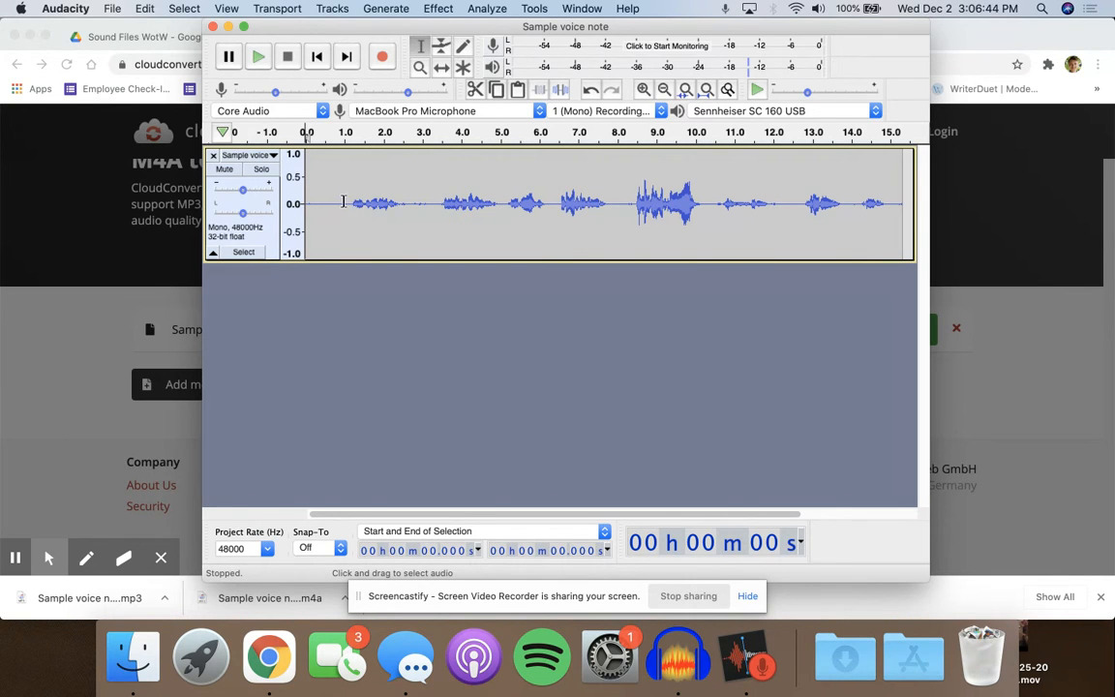
pyautogui.moveTo(353, 207); pyautogui.dragTo(600, 208)
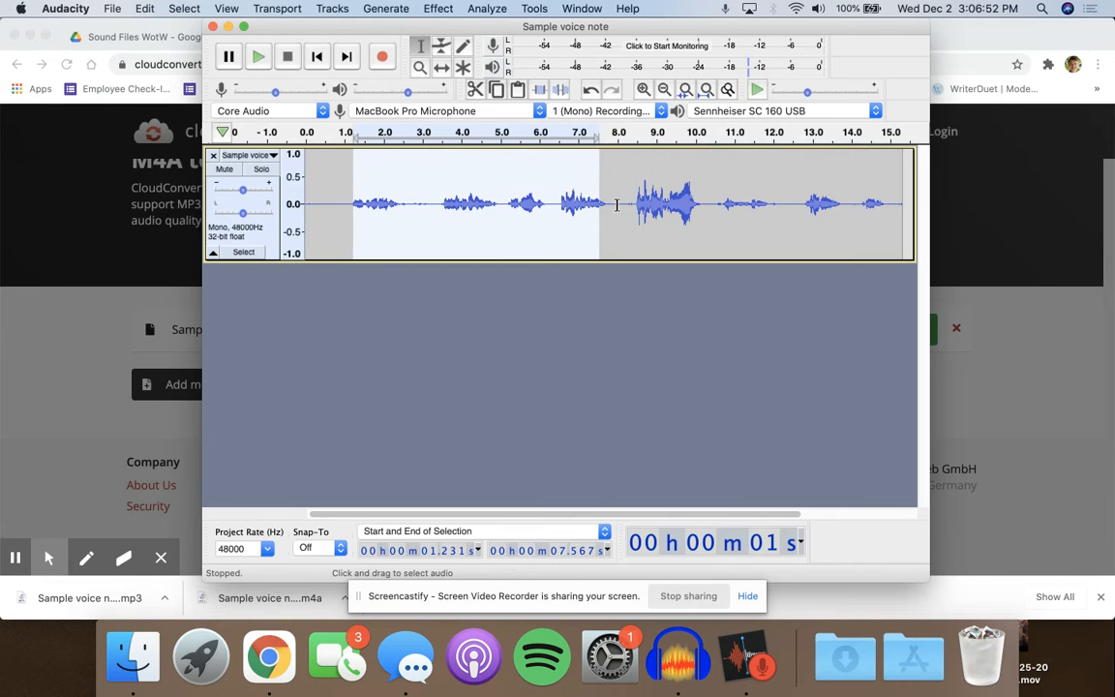
pyautogui.click(635, 205)
# - Cut the silent opening from 0 to about 1.2 s out of the voice note and undo the cut
pyautogui.moveTo(354, 186); pyautogui.dragTo(317, 184)
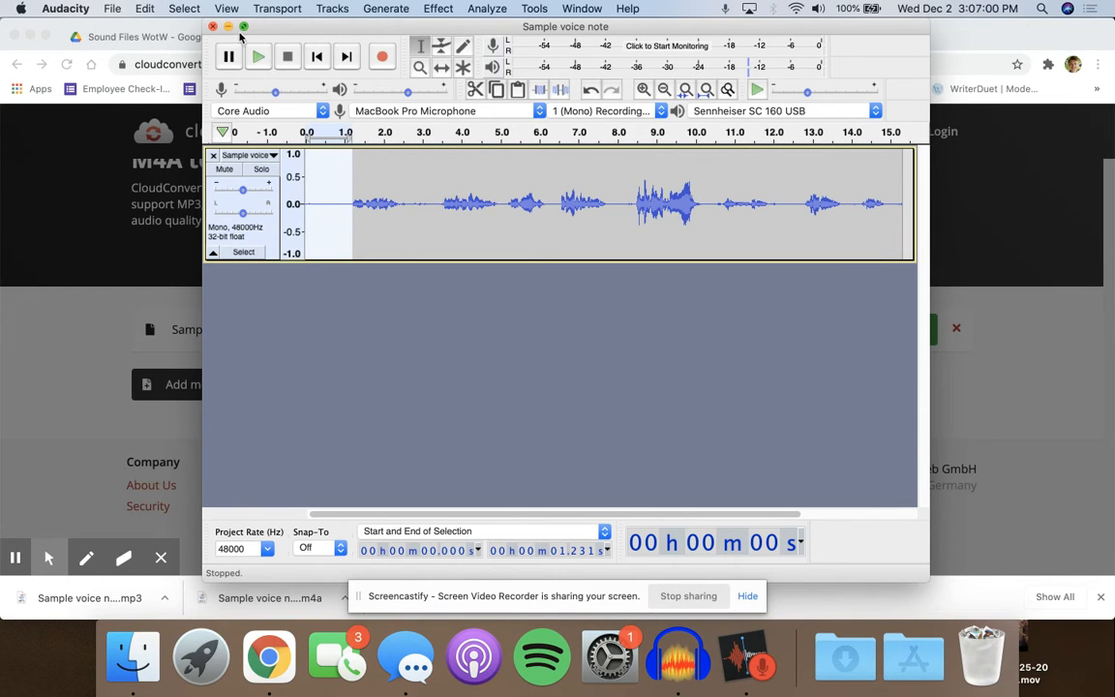
pyautogui.click(475, 89)
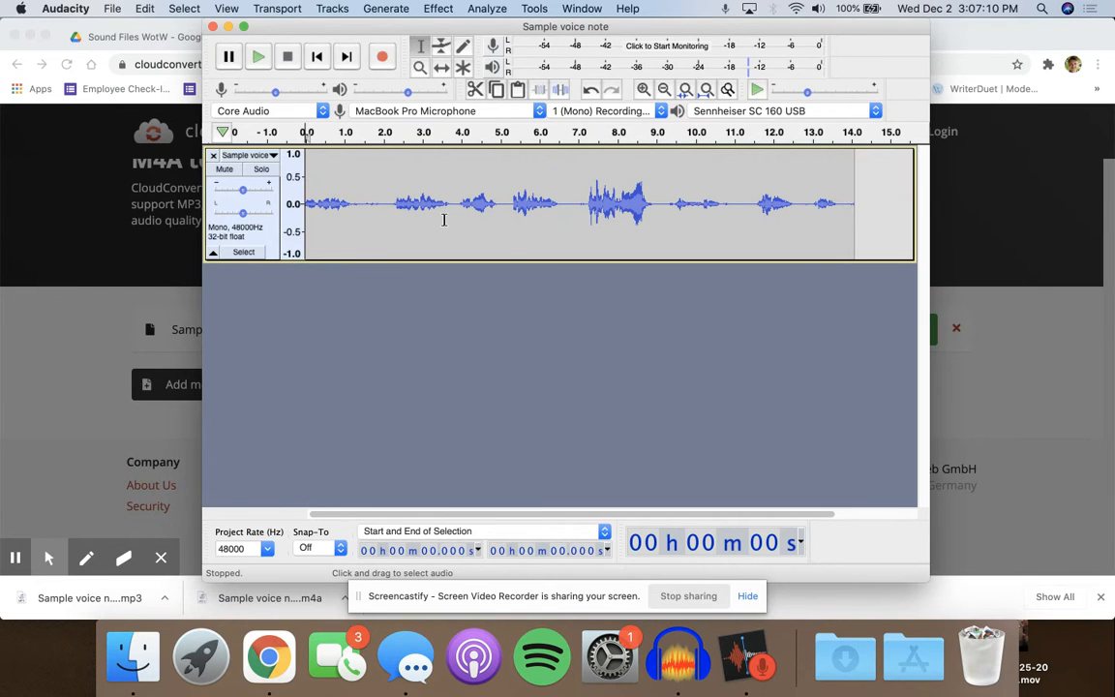
pyautogui.press('super+z')
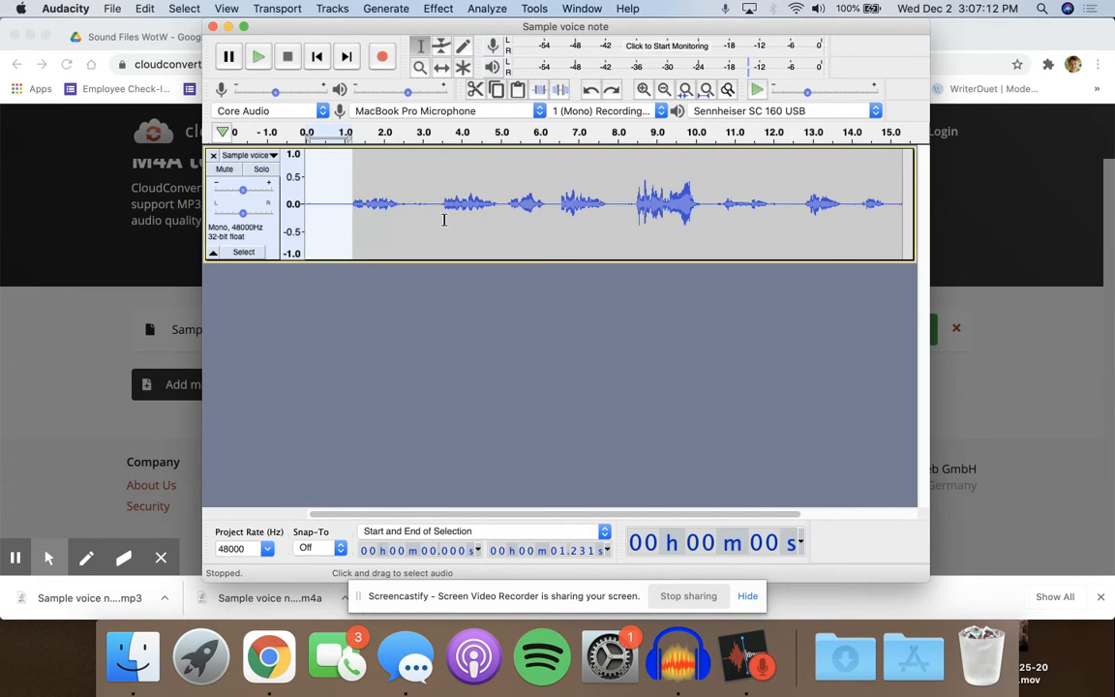
# - Use the Envelope tool to add amplitude control points across the voice note's loud passage between about 8.5 and 10 s
pyautogui.click(445, 47)
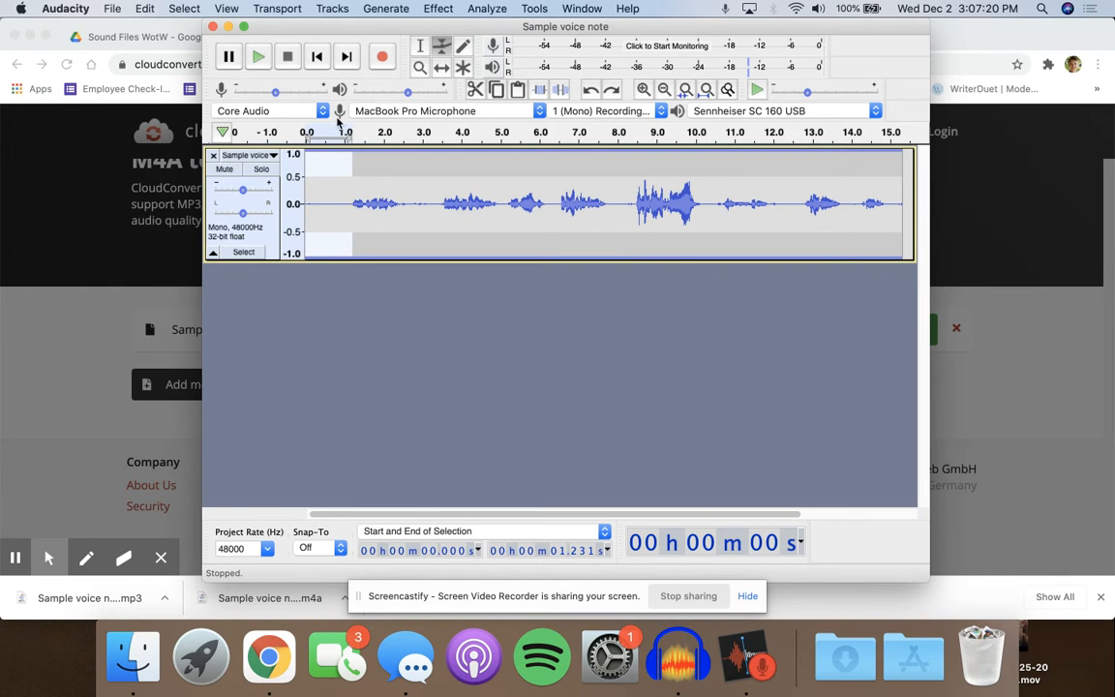
pyautogui.click(361, 157)
pyautogui.moveTo(361, 157)
pyautogui.mouseDown()
pyautogui.moveTo(369, 201)
pyautogui.moveTo(353, 144)
pyautogui.mouseUp()
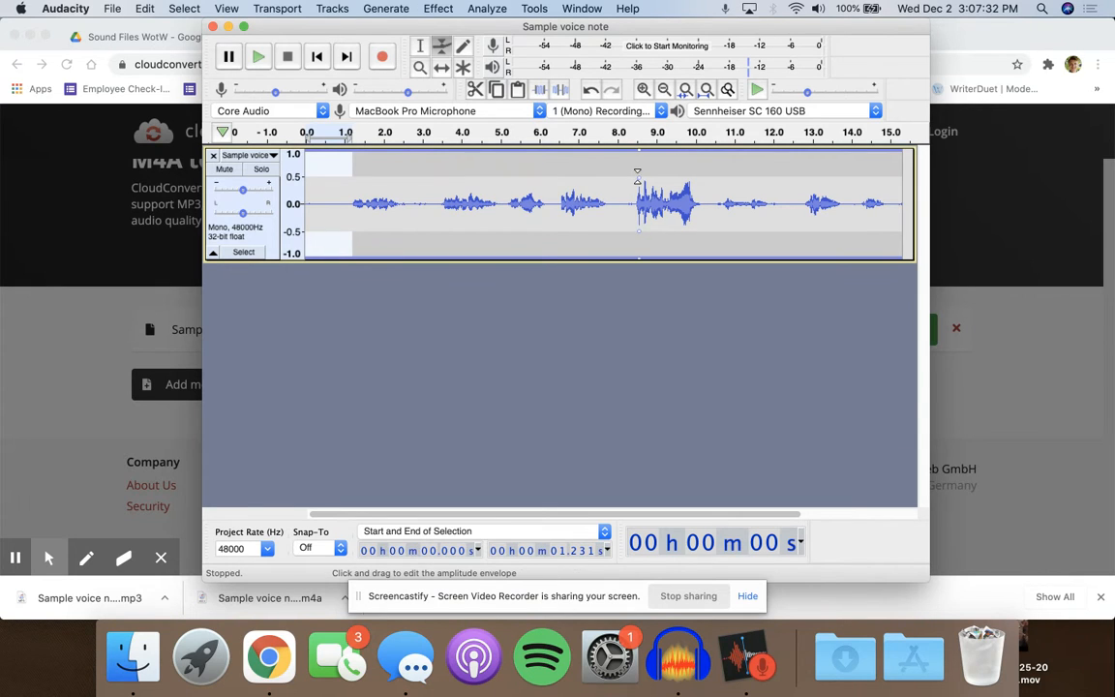
pyautogui.click(690, 180)
pyautogui.moveTo(674, 170)
pyautogui.mouseDown()
pyautogui.moveTo(649, 174)
pyautogui.moveTo(658, 183)
pyautogui.moveTo(676, 174)
pyautogui.moveTo(650, 173)
pyautogui.mouseUp()
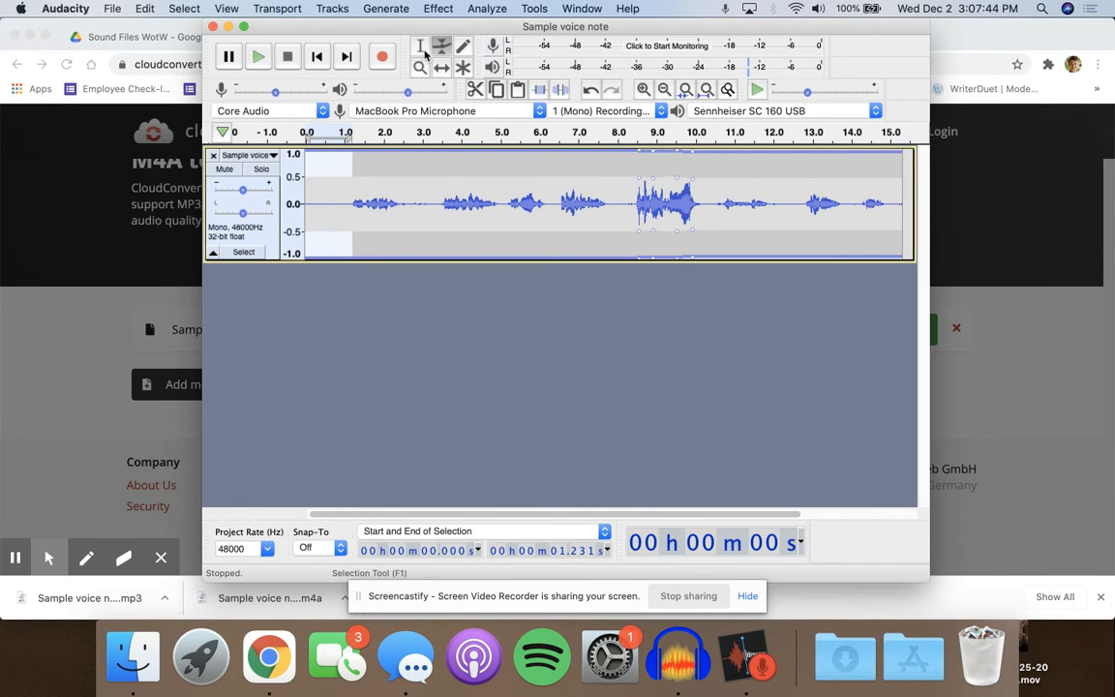
# - Try the Draw tool on the voice note's waveform, dismiss its notice, and activate the Zoom tool
pyautogui.click(463, 47)
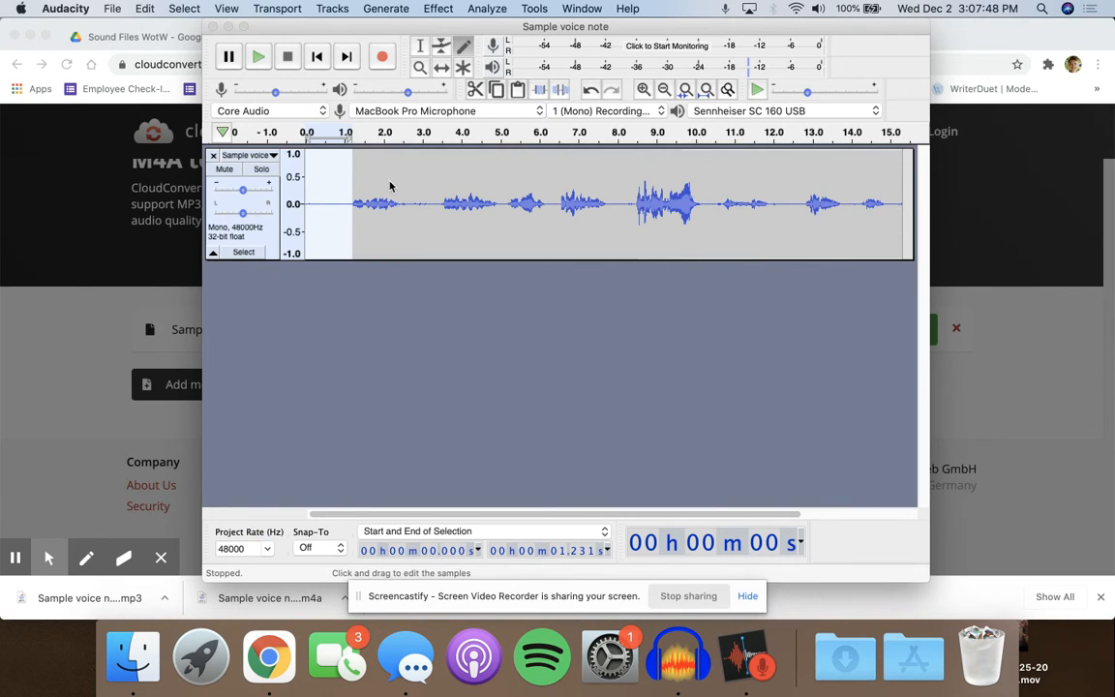
pyautogui.click(392, 187)
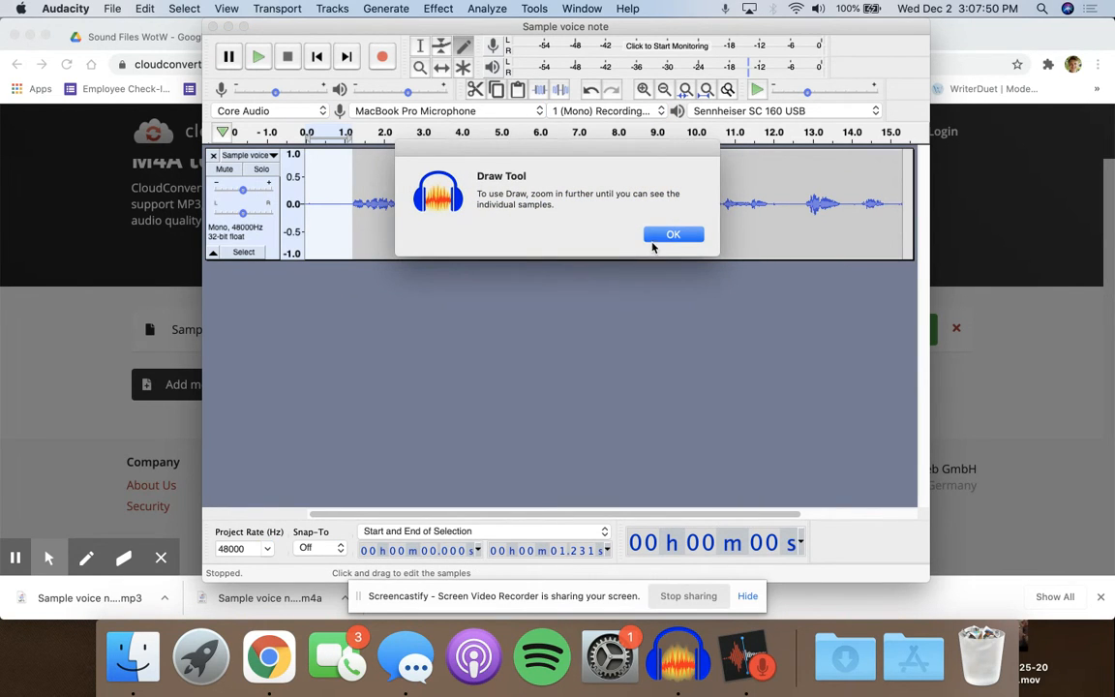
pyautogui.click(660, 234)
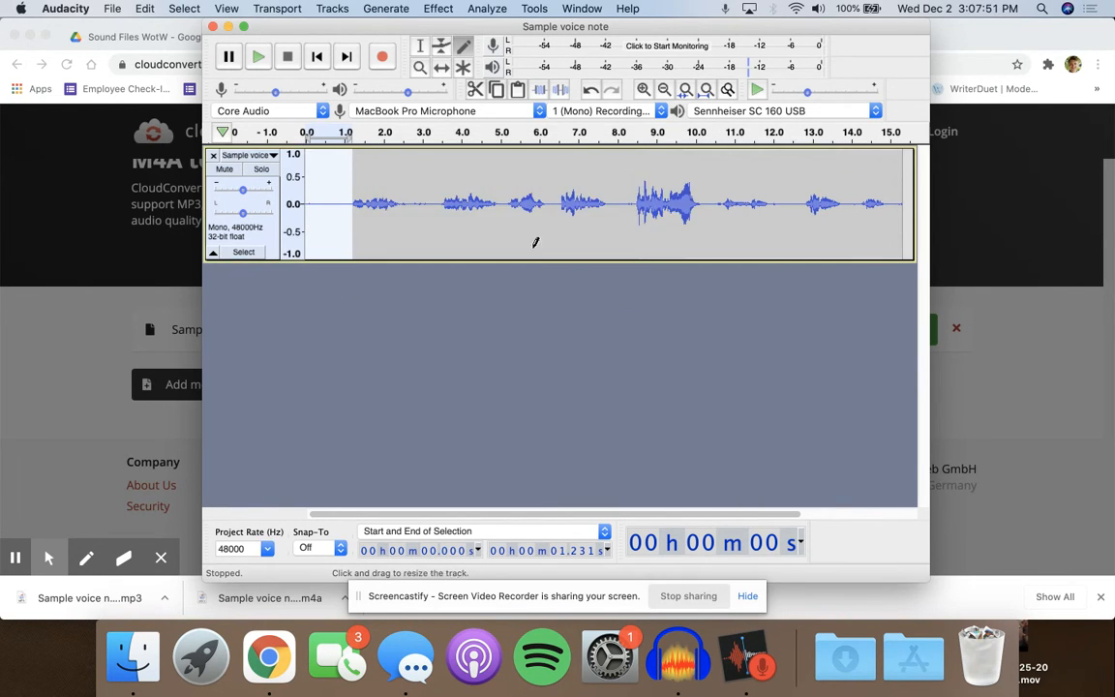
pyautogui.click(420, 69)
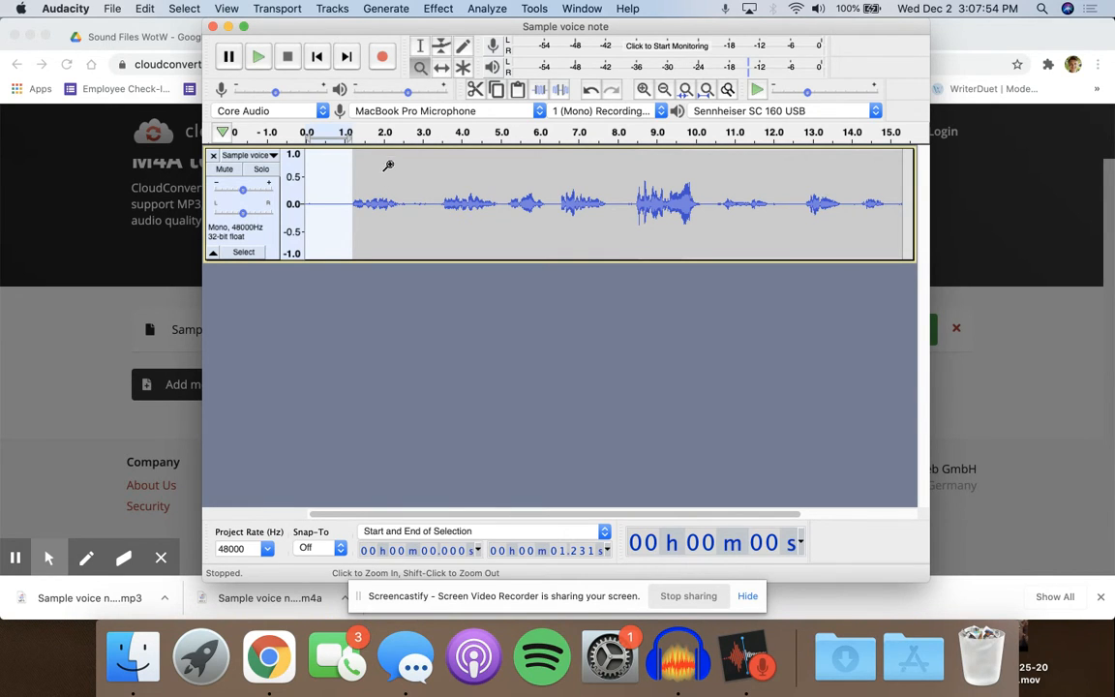
# - Try moving the voice note along the timeline with the Time Shift tool, and activate Multi-Tool mode
pyautogui.click(441, 69)
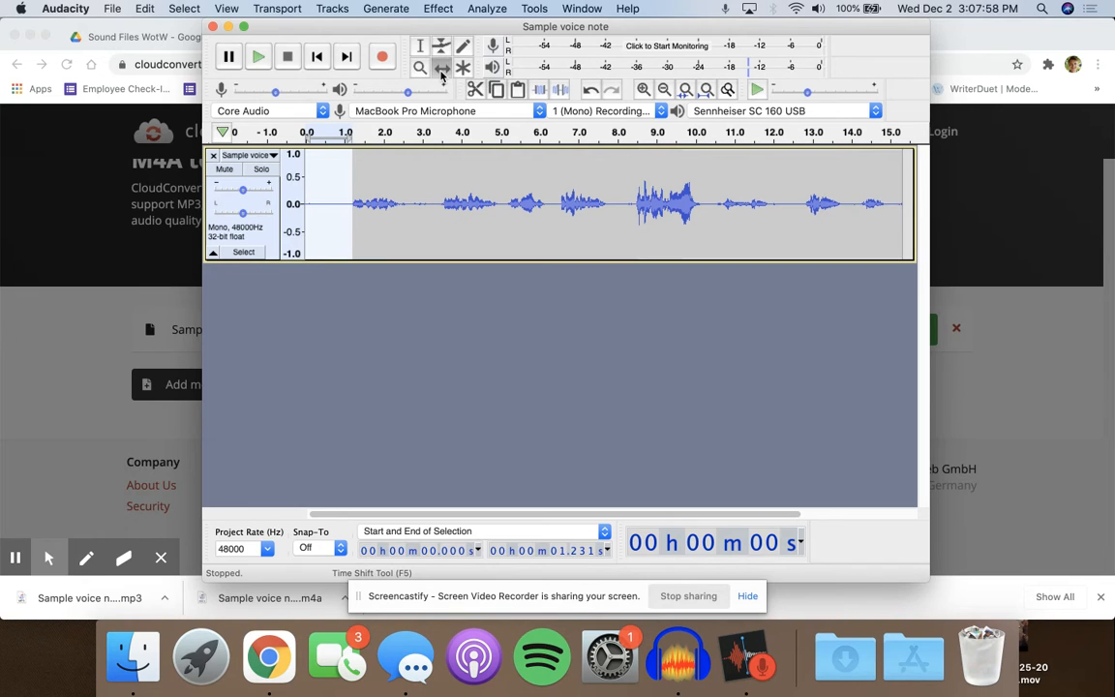
pyautogui.moveTo(353, 179); pyautogui.dragTo(357, 206)
pyautogui.click(424, 327)
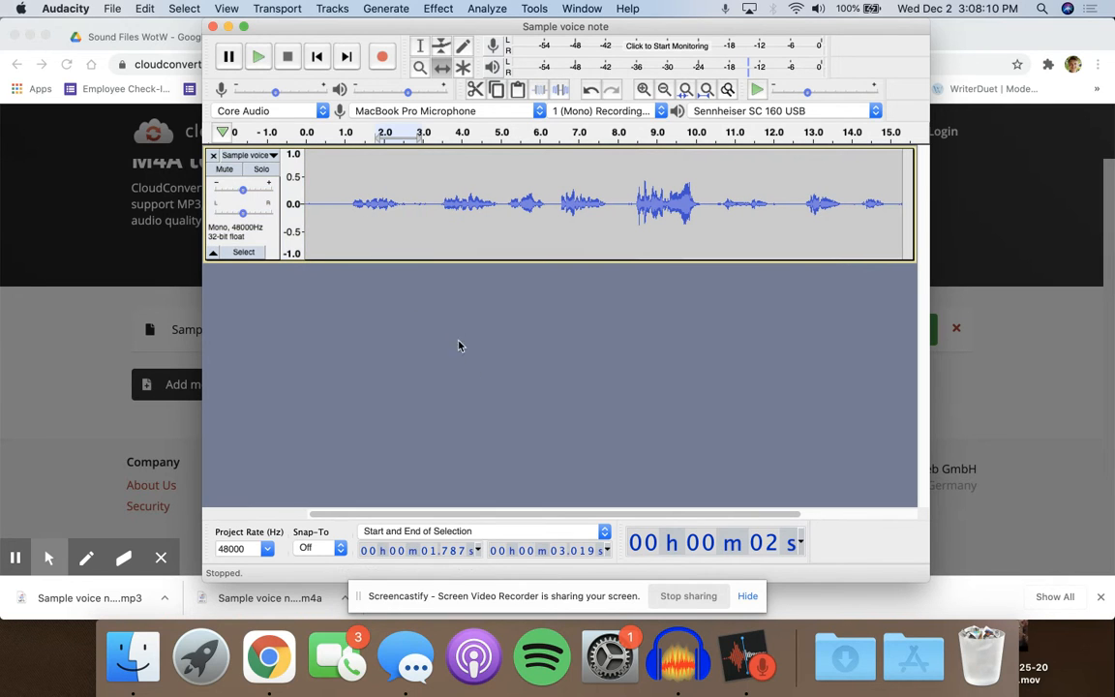
pyautogui.click(462, 73)
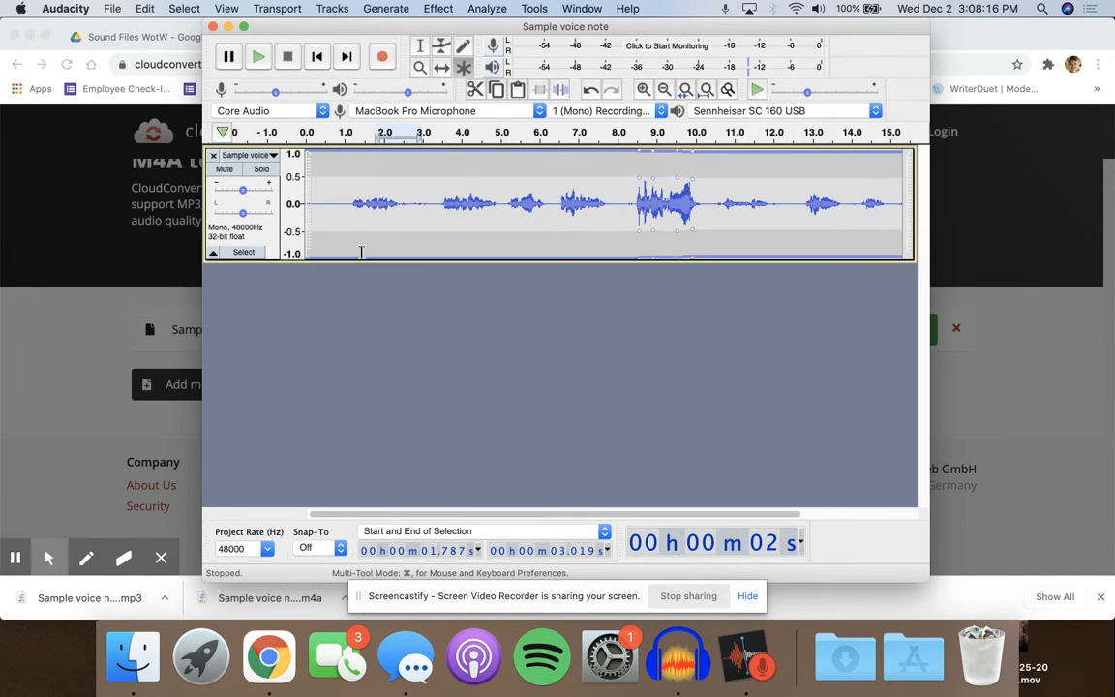
# - Return to the Selection tool and try the voice note track's gain and pan sliders, leaving both centred
pyautogui.click(419, 47)
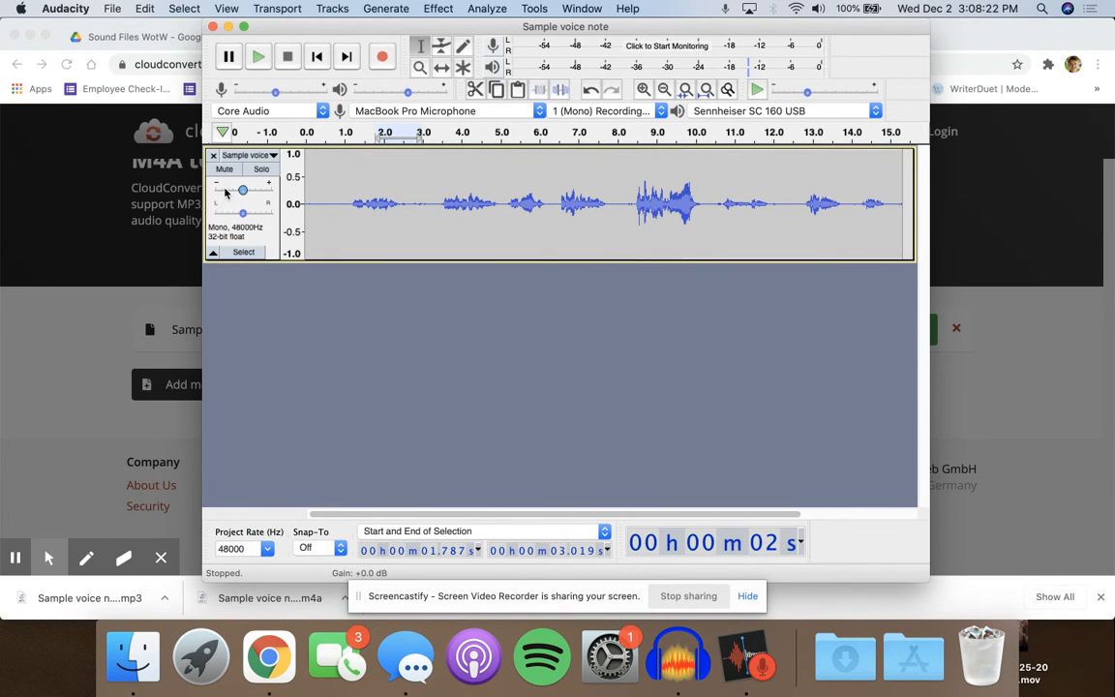
pyautogui.moveTo(225, 186)
pyautogui.mouseDown()
pyautogui.moveTo(273, 201)
pyautogui.moveTo(243, 197)
pyautogui.mouseUp()
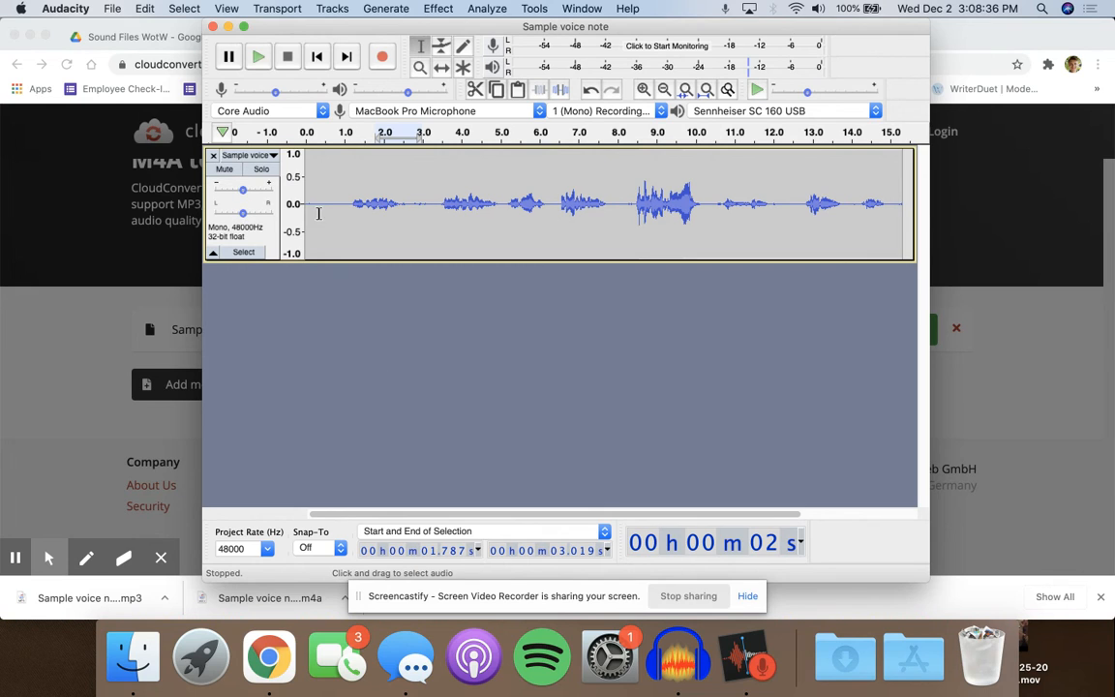
pyautogui.moveTo(244, 190); pyautogui.dragTo(243, 220)
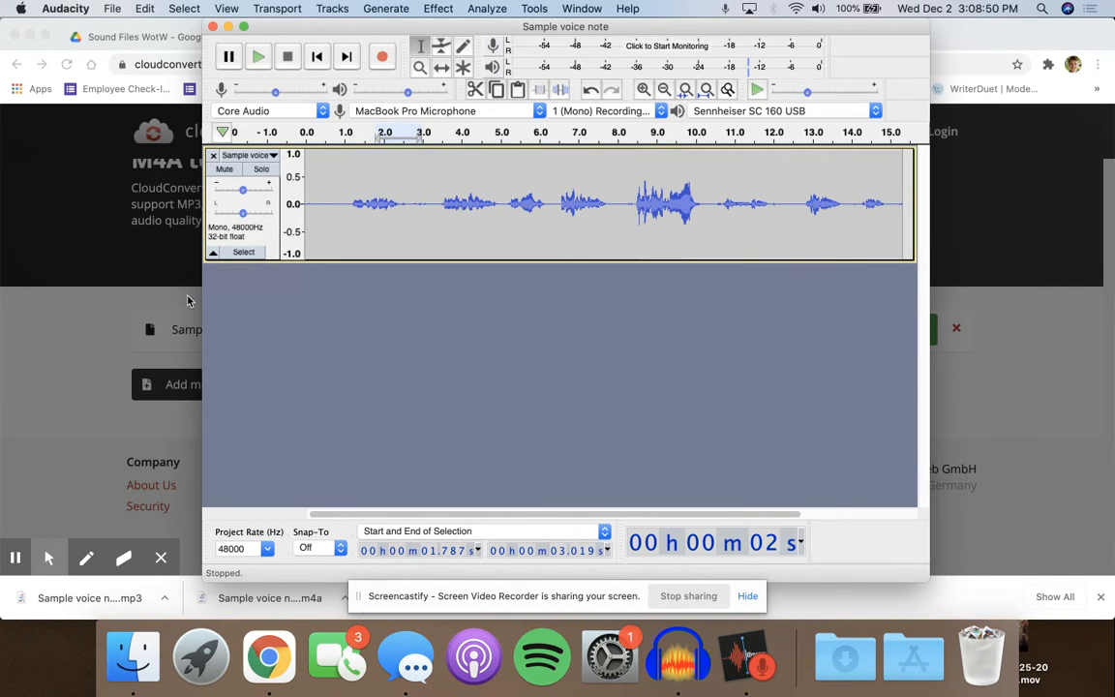
# - Switch to the Sound Files WotW folder in Google Drive in Chrome and download the Mic Drop audio file
pyautogui.click(126, 252)
pyautogui.click(144, 35)
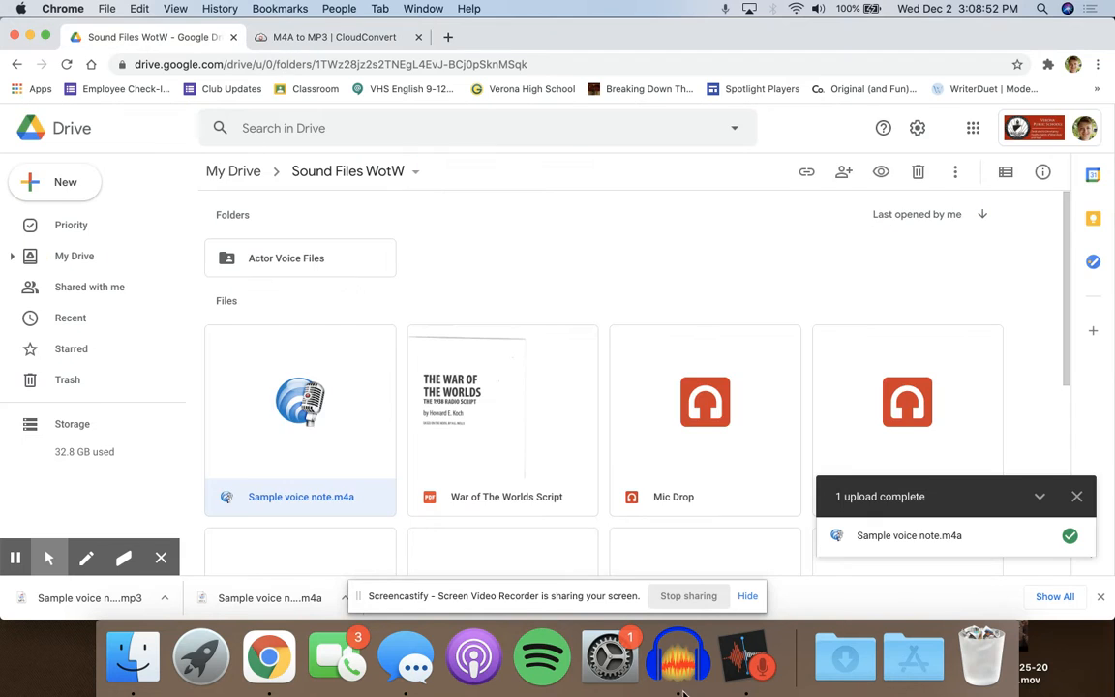
pyautogui.click(696, 453)
pyautogui.scroll(-5, 633, 402)
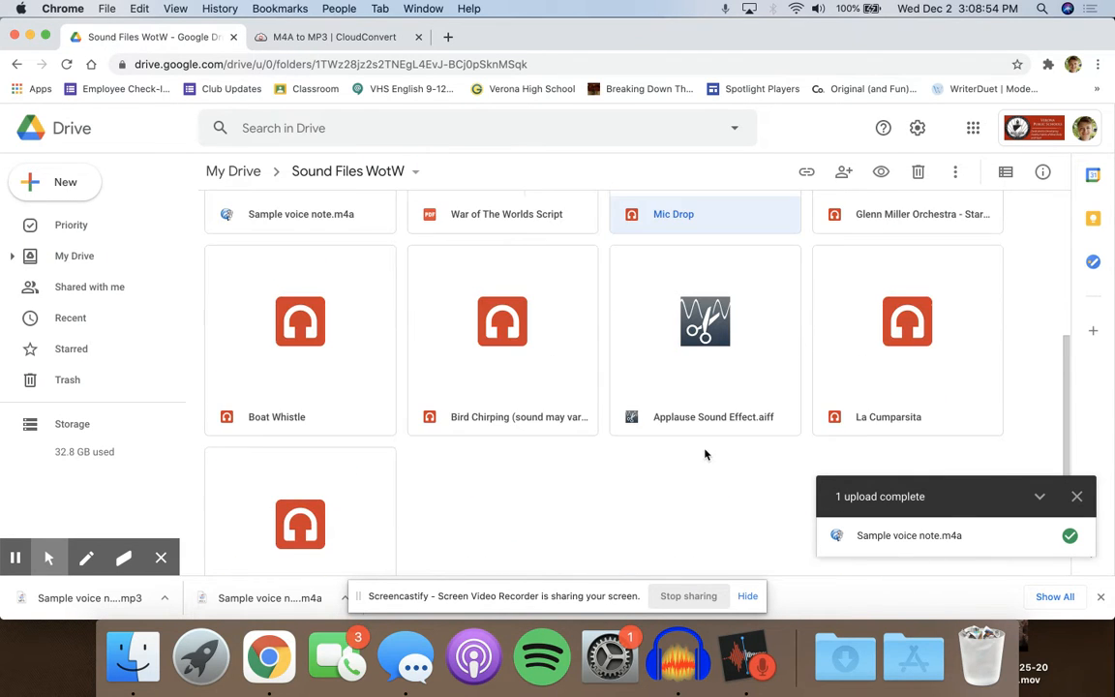
pyautogui.scroll(3, 670, 320)
pyautogui.rightClick(669, 319)
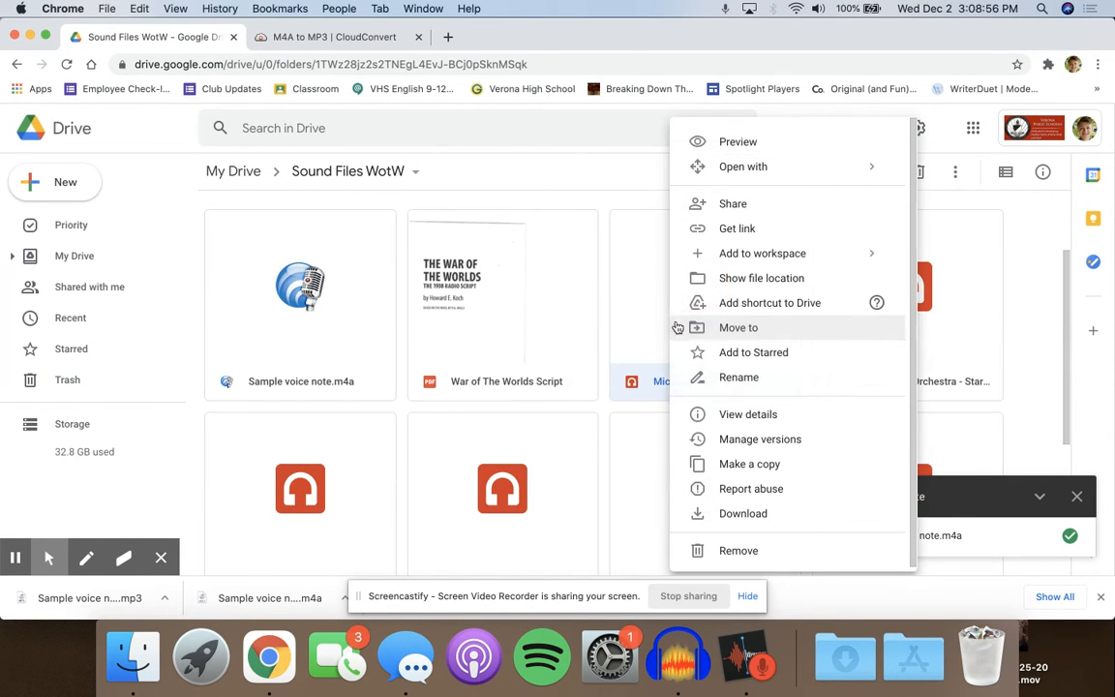
pyautogui.click(774, 512)
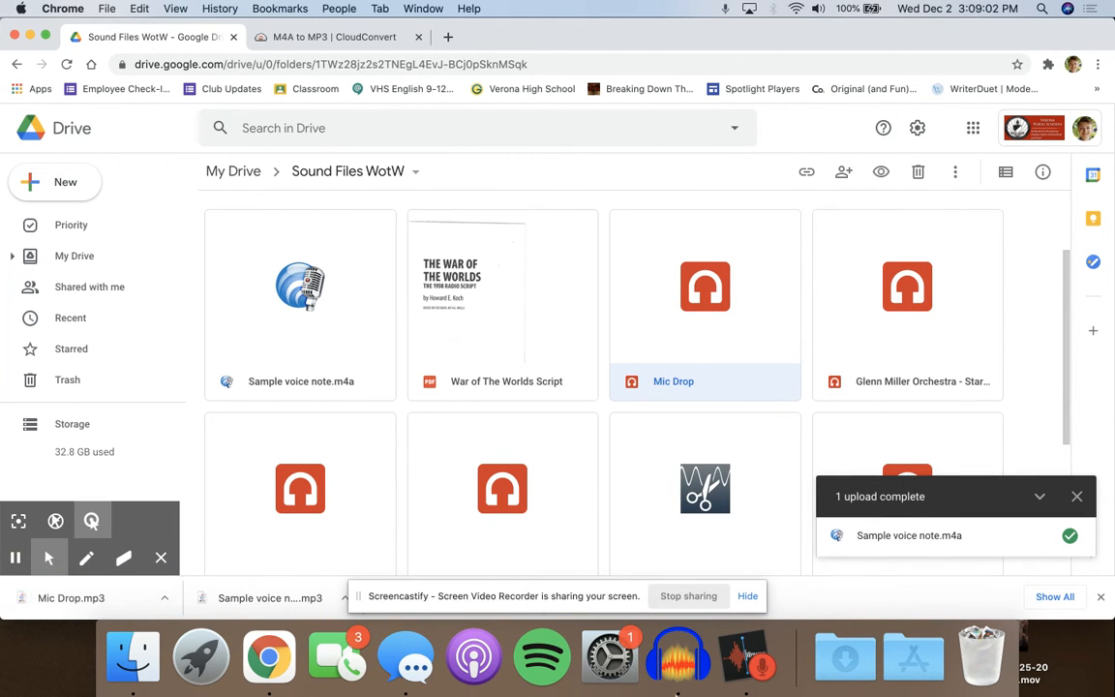
# - Switch to Audacity and import Mic Drop.mp3 from the Downloads folder as a second track
pyautogui.click(671, 657)
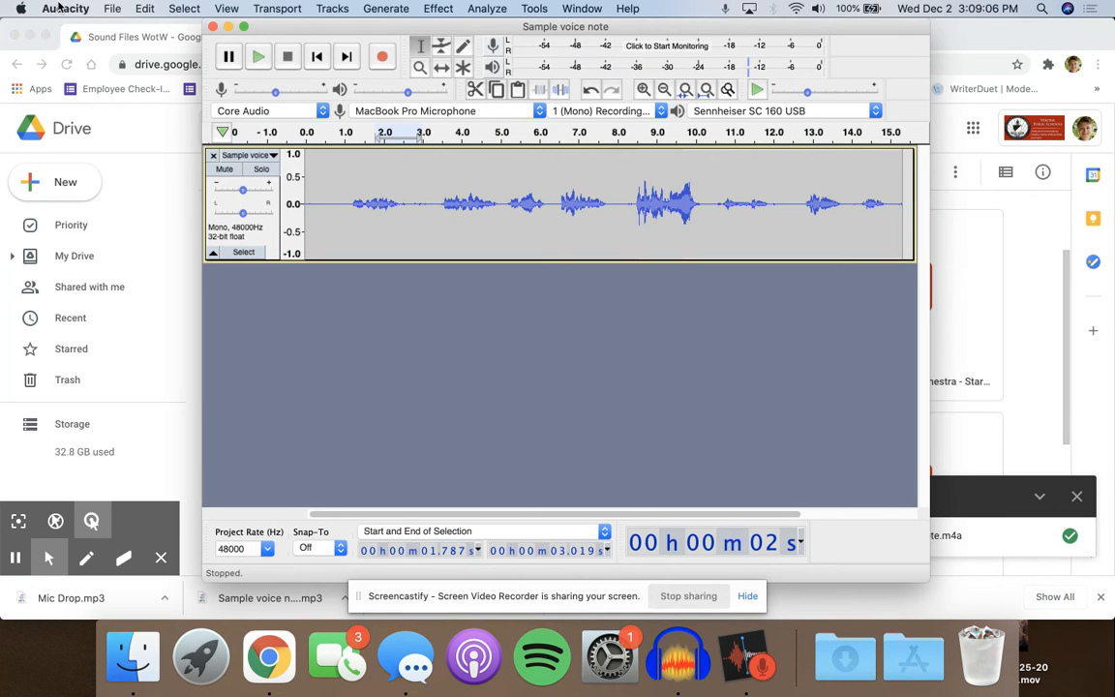
pyautogui.click(108, 7)
pyautogui.moveTo(225, 139)
pyautogui.click(308, 134)
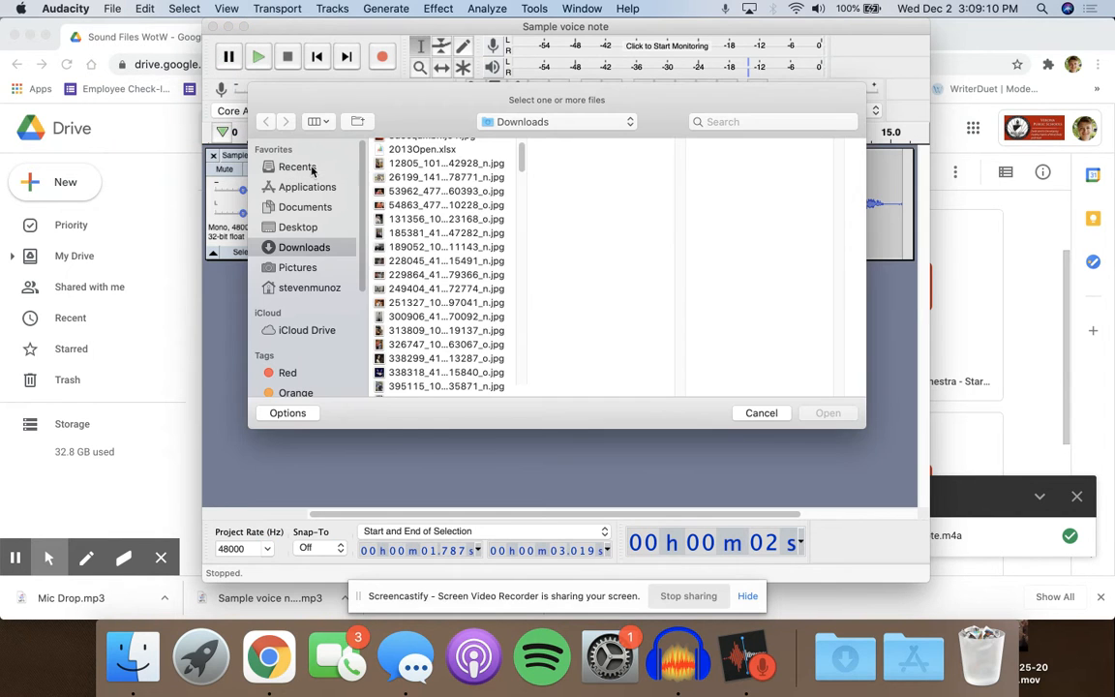
pyautogui.scroll(2, 418, 297)
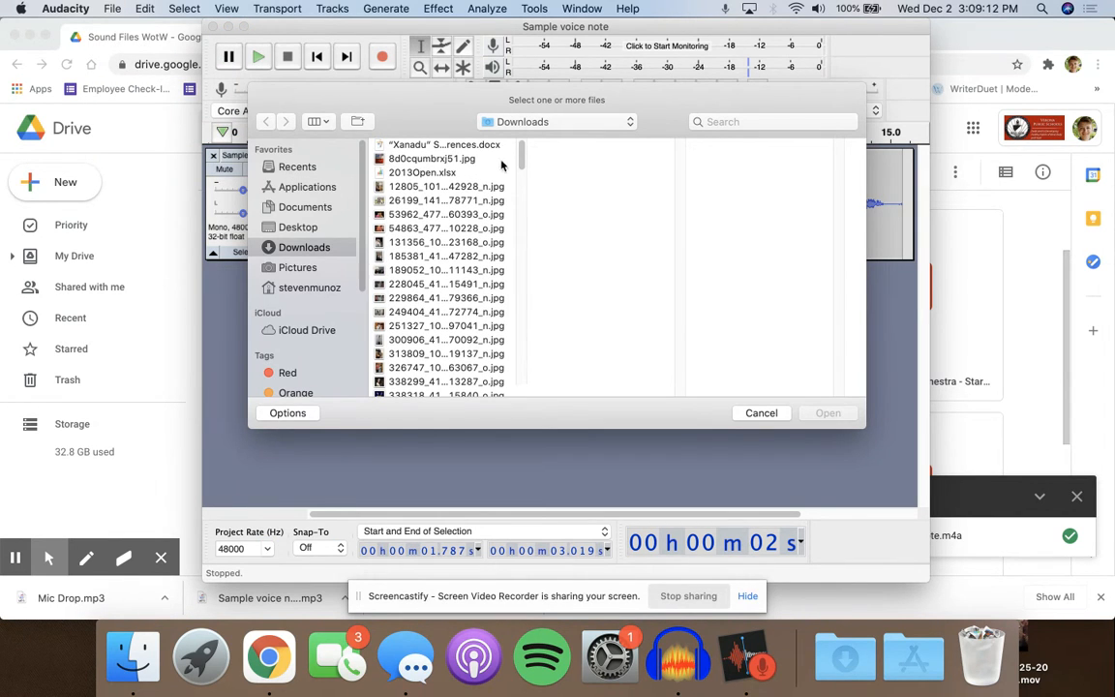
pyautogui.moveTo(526, 168); pyautogui.dragTo(555, 300)
pyautogui.scroll(1, 474, 324)
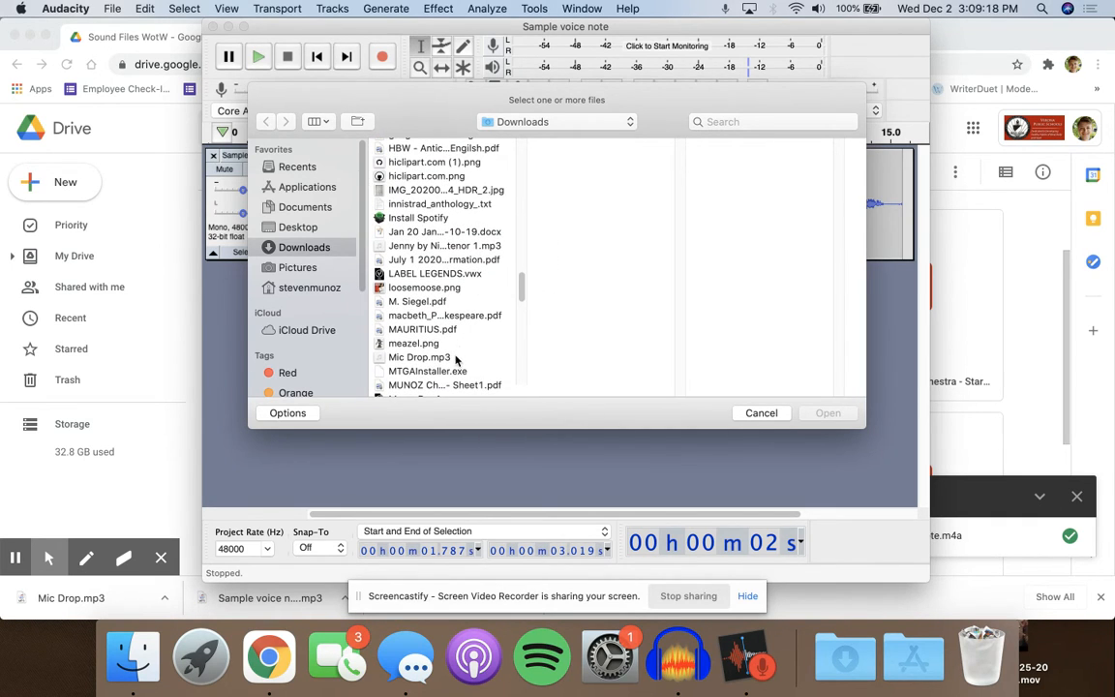
pyautogui.click(454, 358)
pyautogui.click(803, 416)
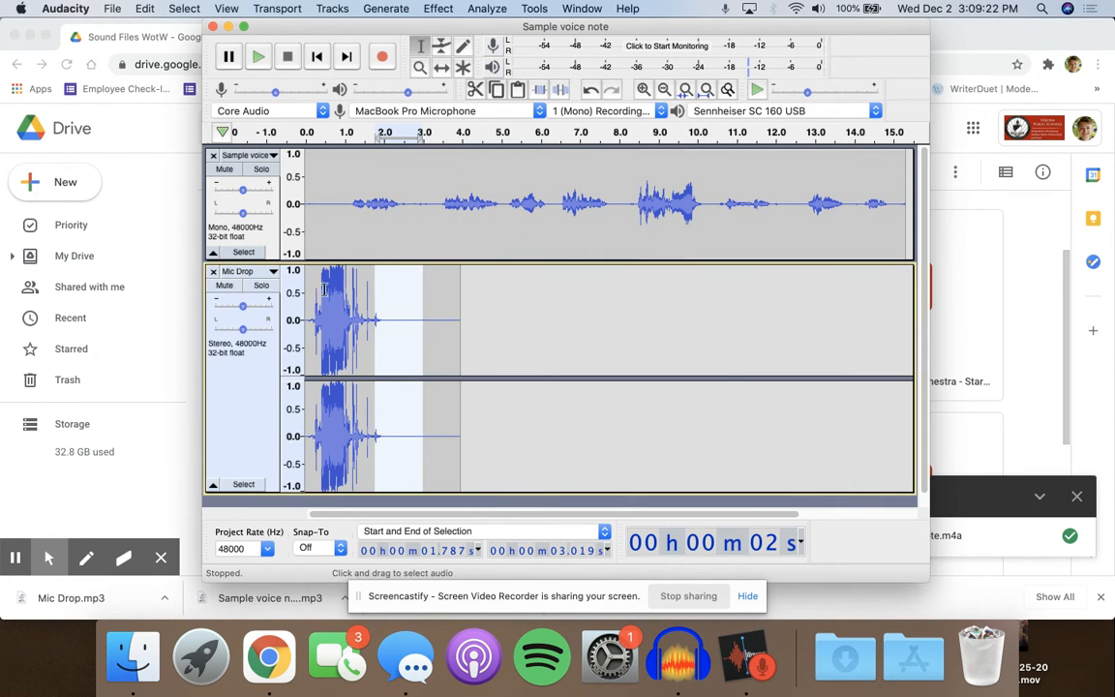
# - Shift the Mic Drop clip along the timeline with the Time Shift tool so it starts at about 13 seconds
pyautogui.click(326, 329)
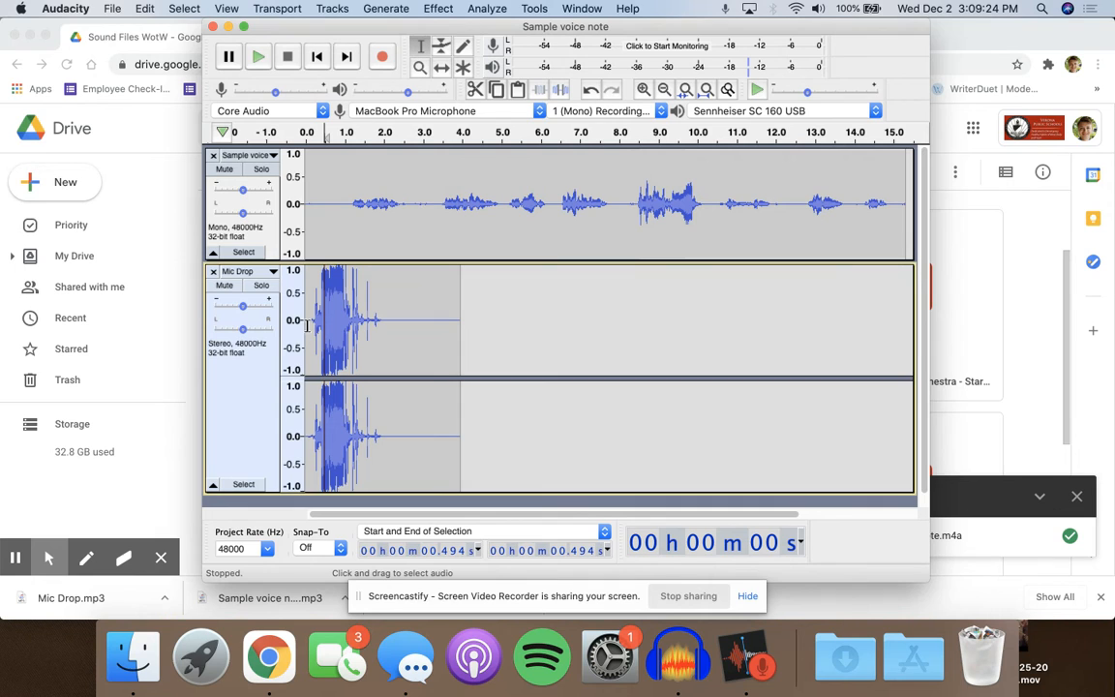
pyautogui.click(308, 326)
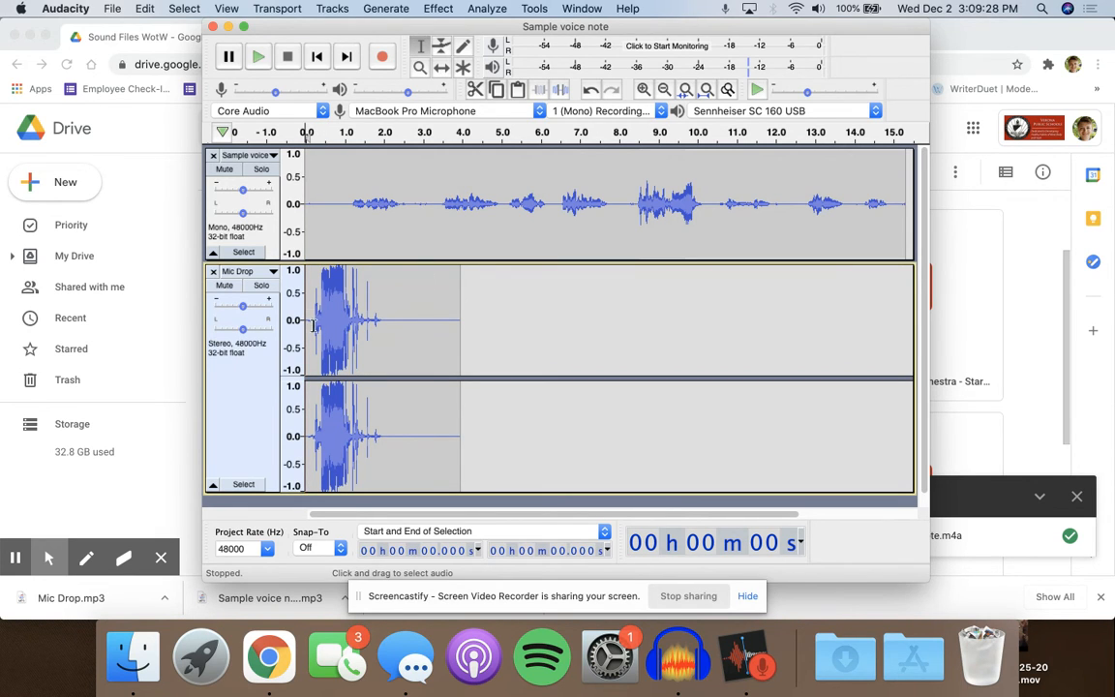
pyautogui.click(442, 67)
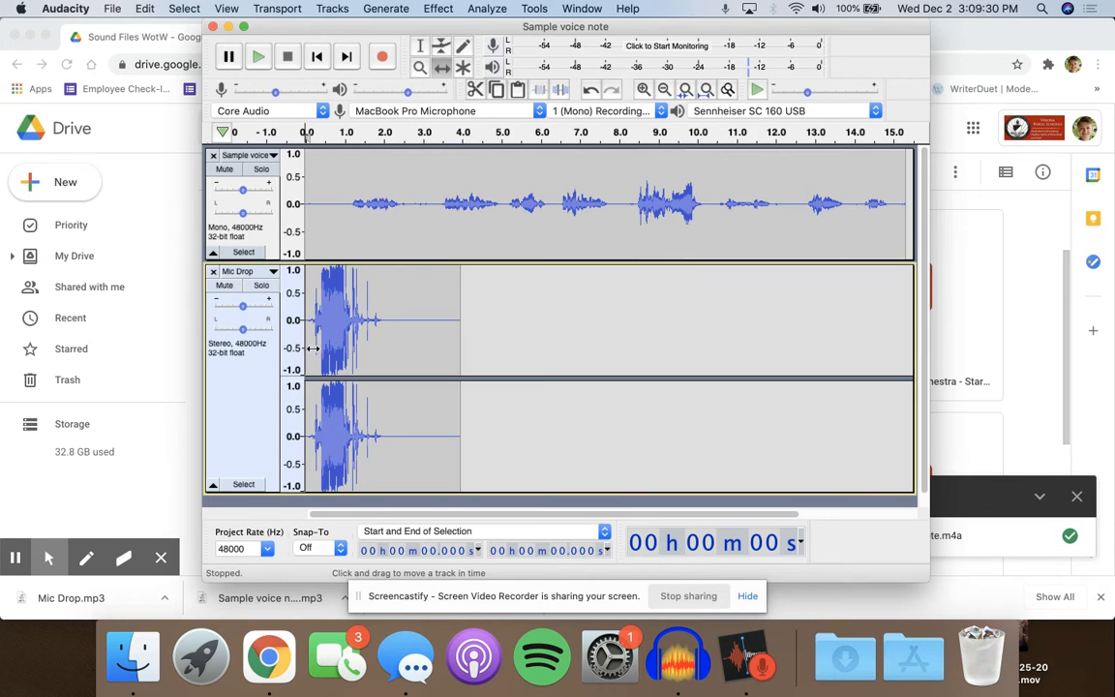
pyautogui.moveTo(313, 357); pyautogui.dragTo(824, 412)
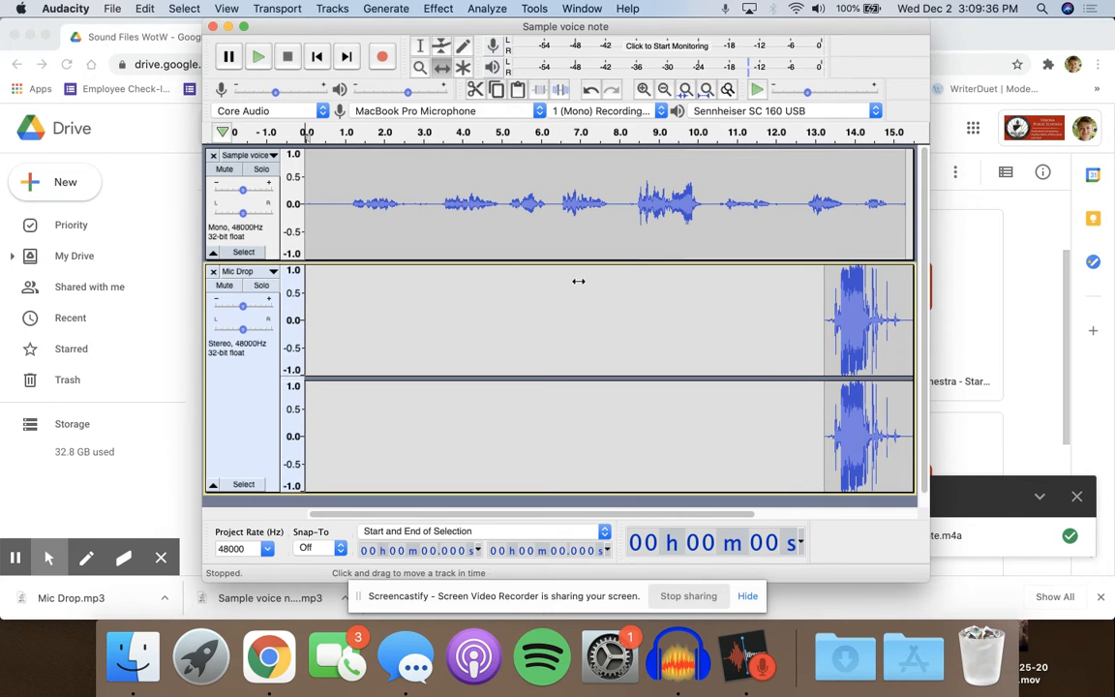
pyautogui.click(493, 256)
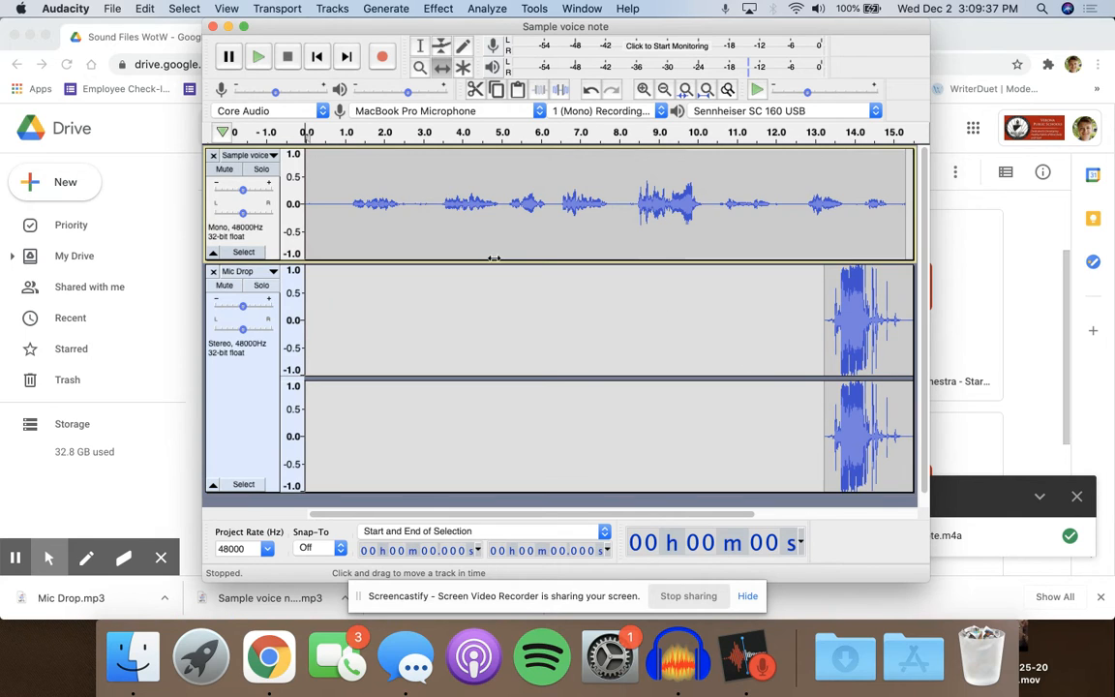
# - Shift the Mic Drop clip to start at about 15 seconds, near the end of the voice note
pyautogui.click(421, 50)
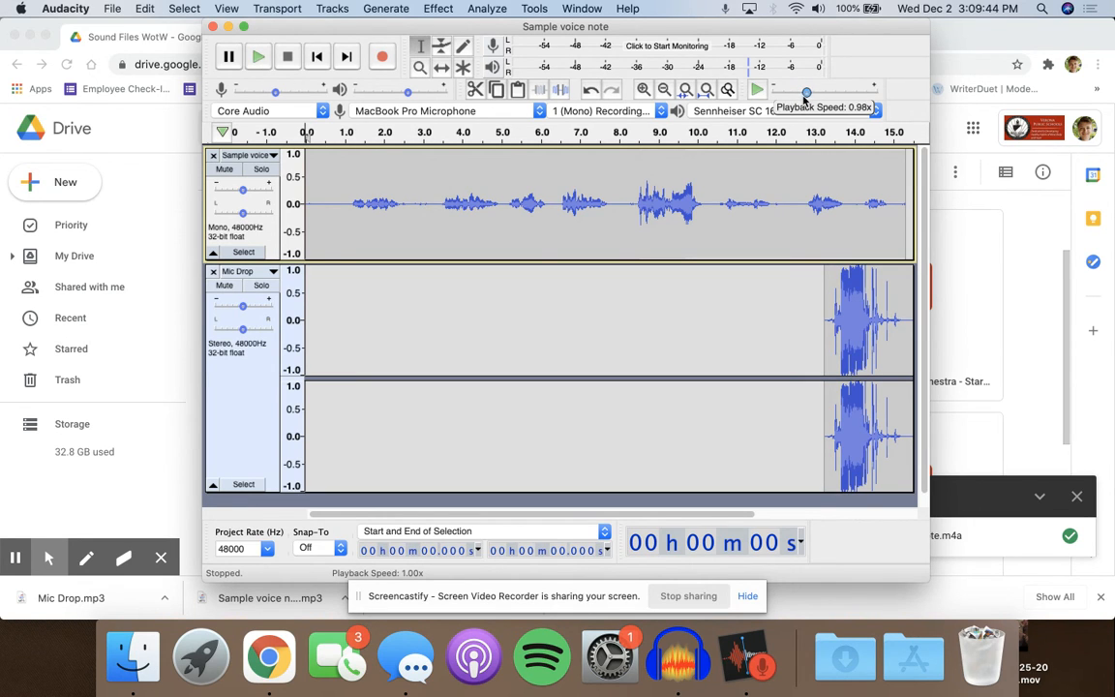
pyautogui.click(665, 90)
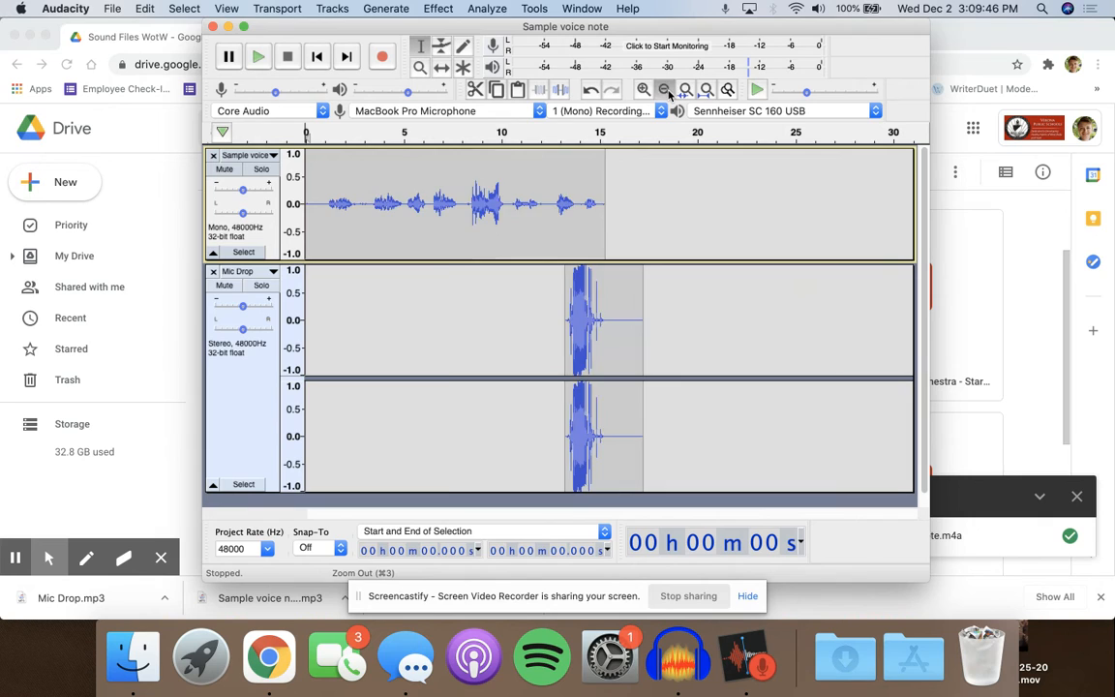
pyautogui.click(665, 90)
pyautogui.click(649, 90)
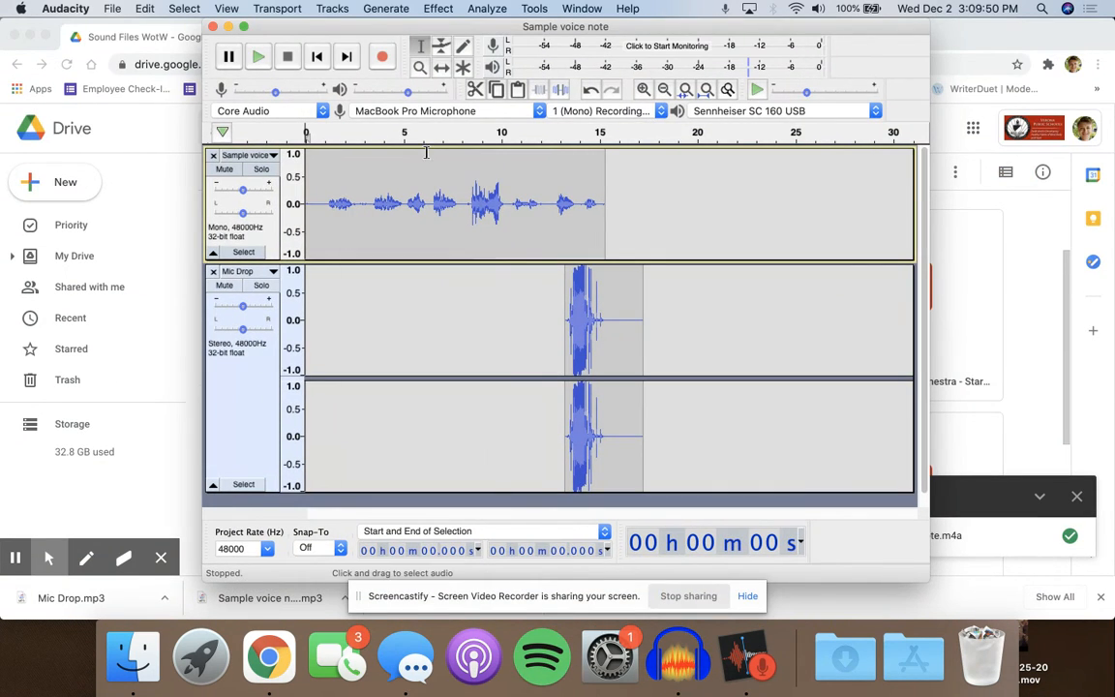
pyautogui.click(442, 67)
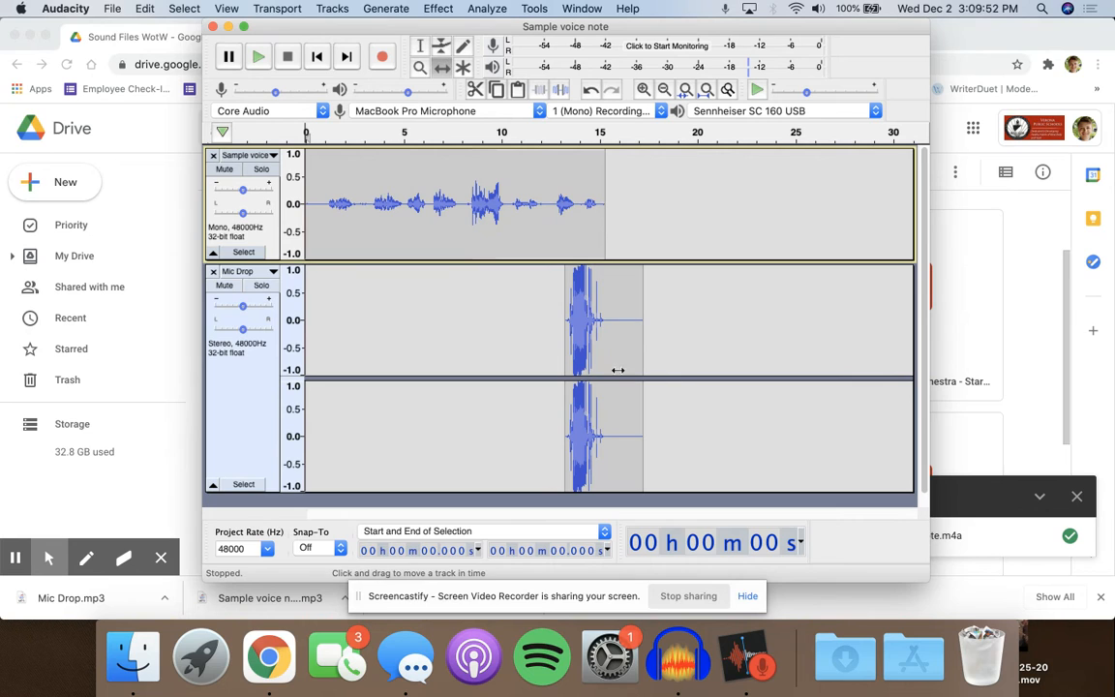
pyautogui.moveTo(575, 357); pyautogui.dragTo(607, 362)
pyautogui.click(582, 205)
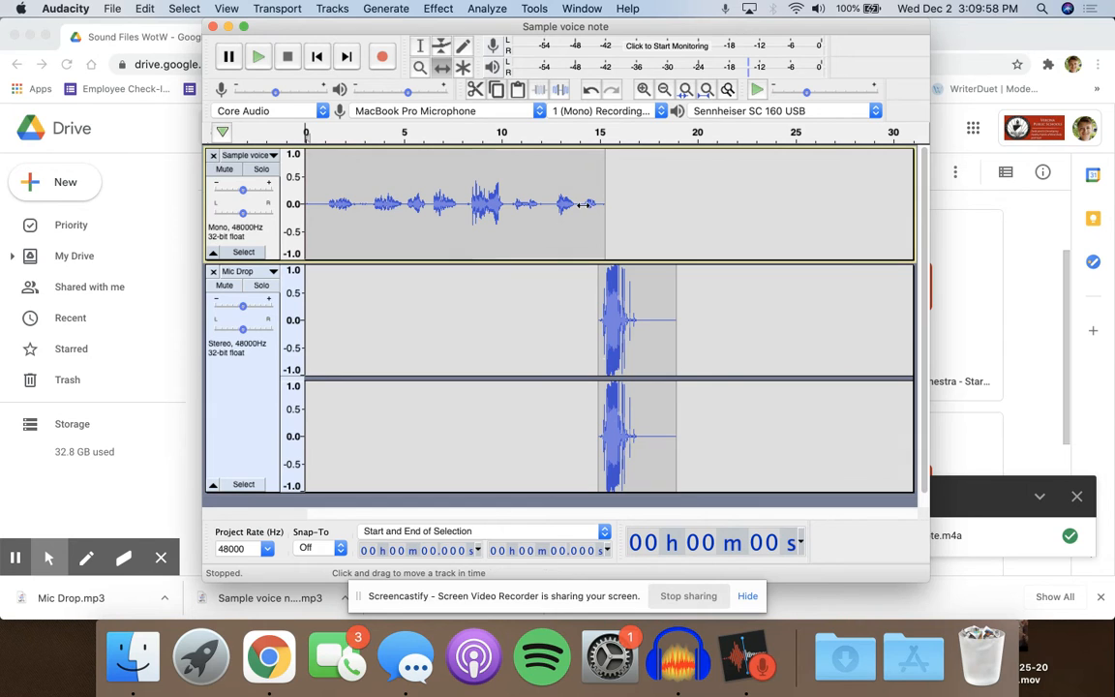
# - Return to the Selection tool and play the tracks from about 11.5 seconds to hear the voice note lead into Mic Drop
pyautogui.click(422, 48)
pyautogui.click(529, 214)
pyautogui.press('space')
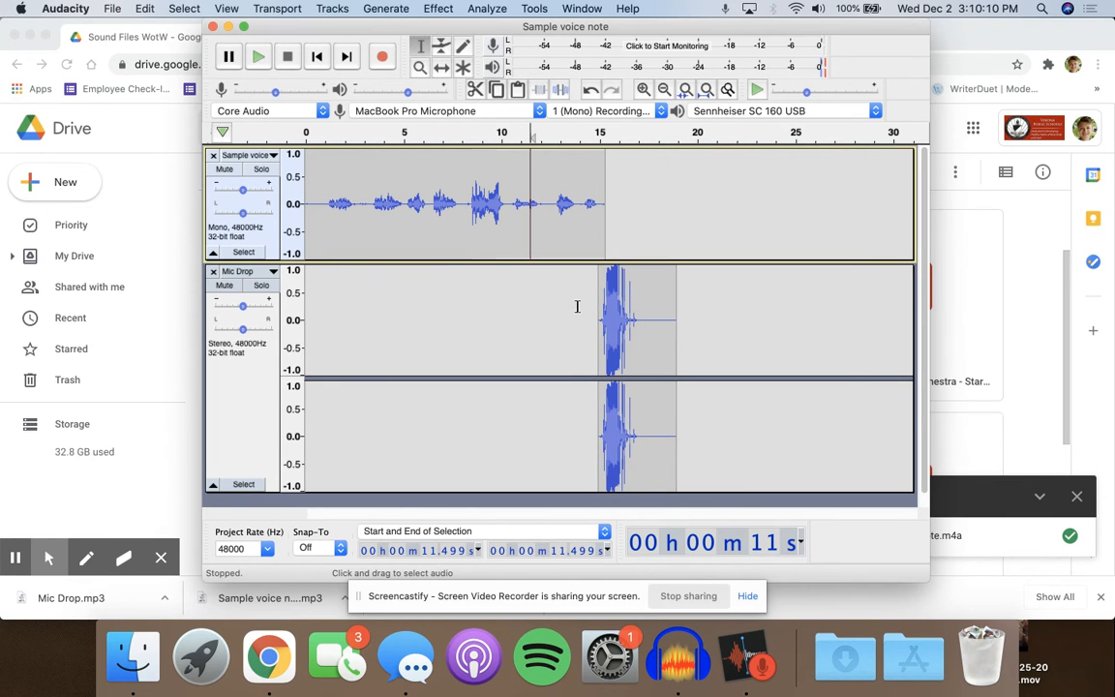
# - Shrink the height of the Mic Drop and voice note tracks to make room for more tracks, and place the cursor at about 5 seconds
pyautogui.moveTo(352, 492); pyautogui.dragTo(319, 345)
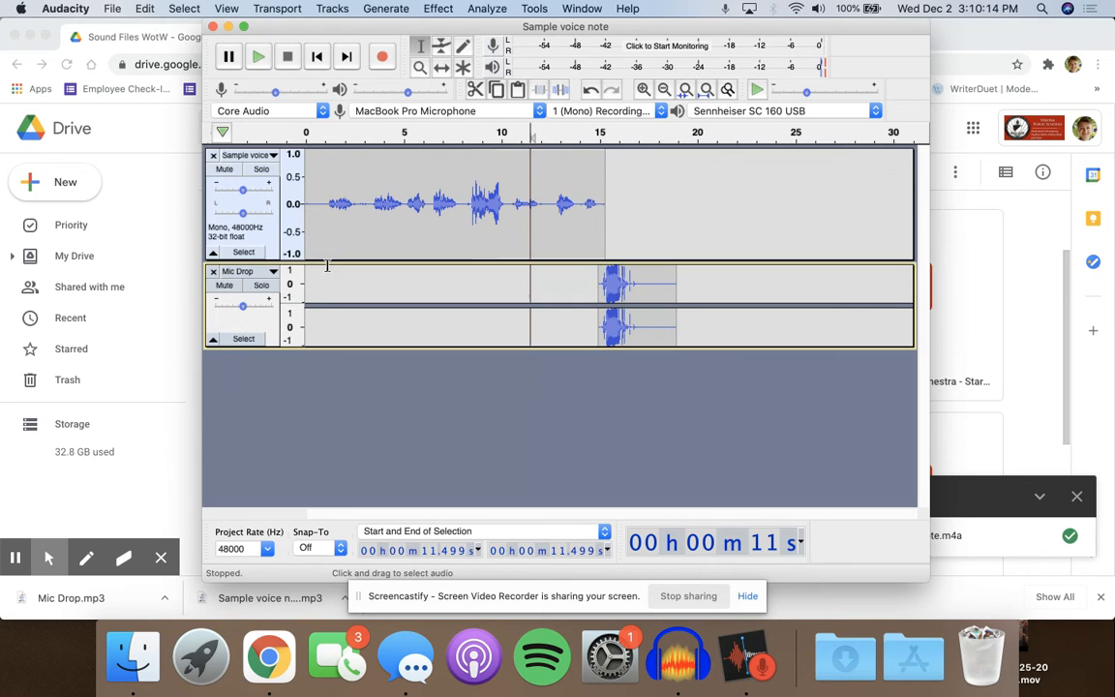
pyautogui.moveTo(319, 242); pyautogui.dragTo(309, 180)
pyautogui.moveTo(332, 271); pyautogui.dragTo(320, 228)
pyautogui.click(349, 346)
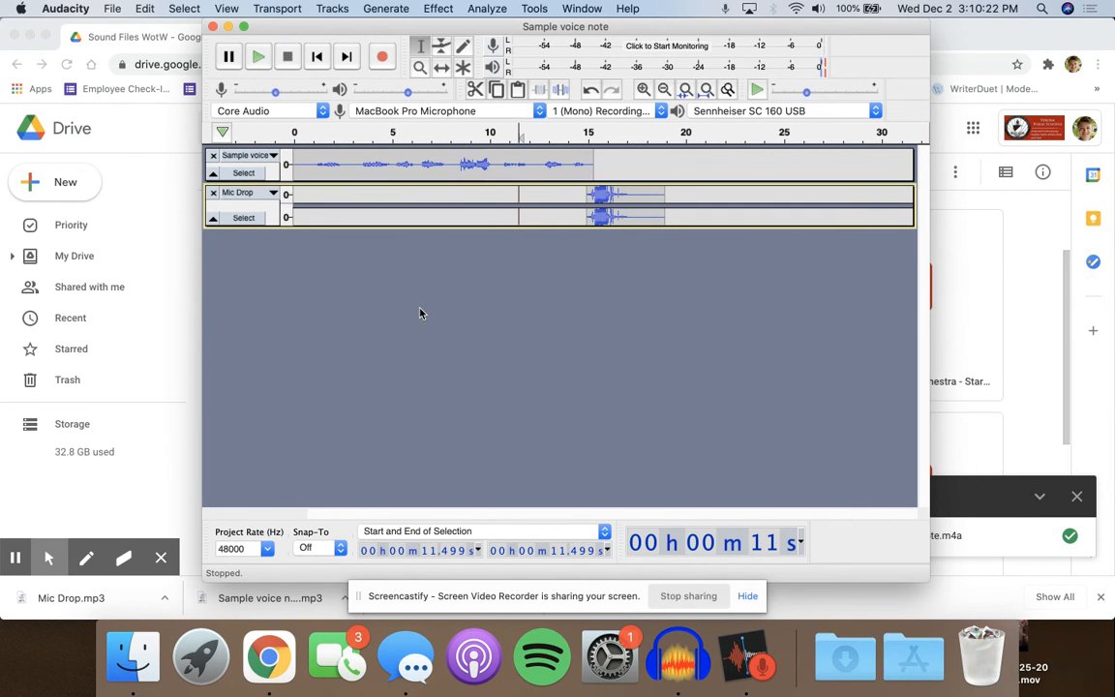
pyautogui.click(372, 164)
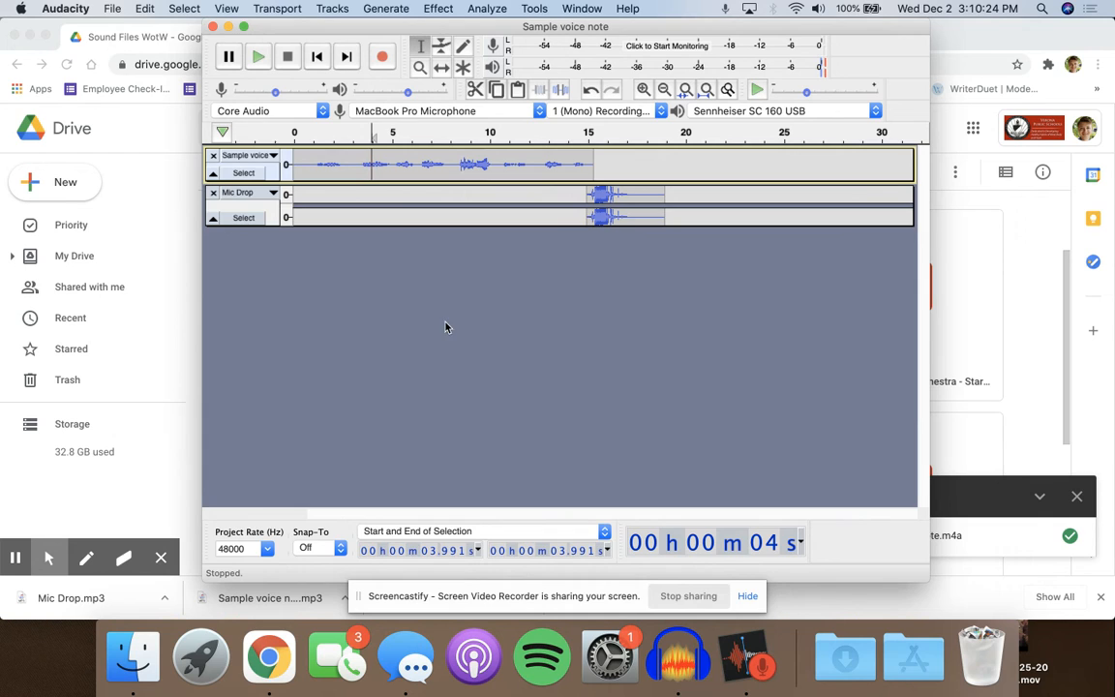
pyautogui.click(394, 198)
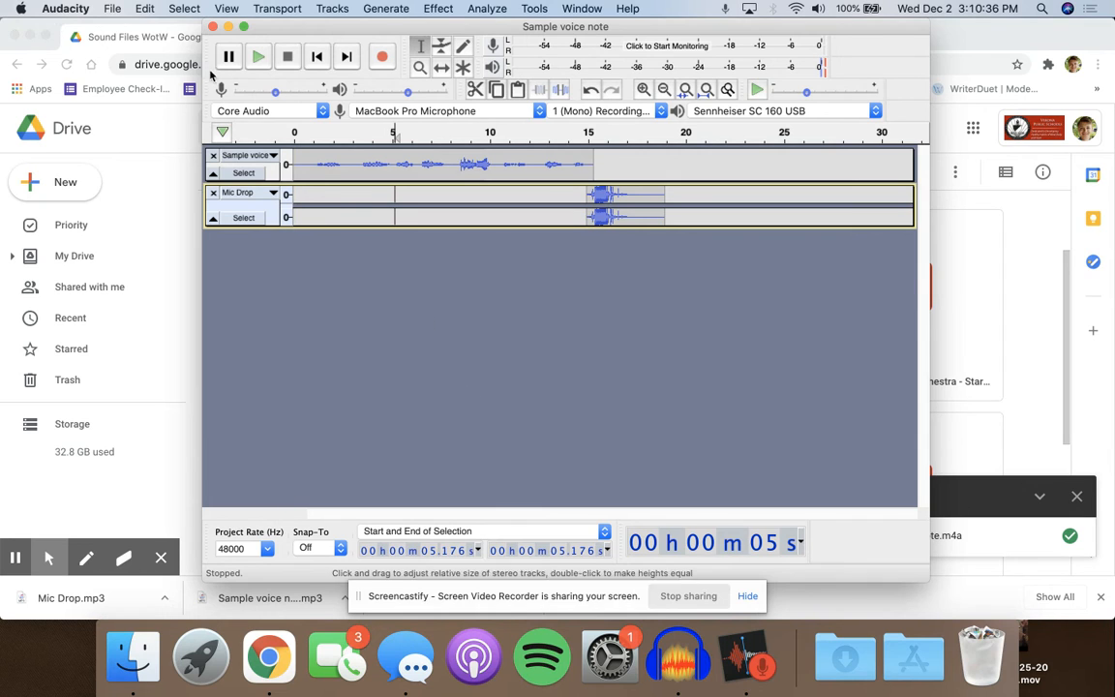
# - Export the project as an MP3 with the Preset bit rate mode, Standard 170-210 kbps quality and Joint Stereo, accepting the existing metadata tags
pyautogui.click(110, 8)
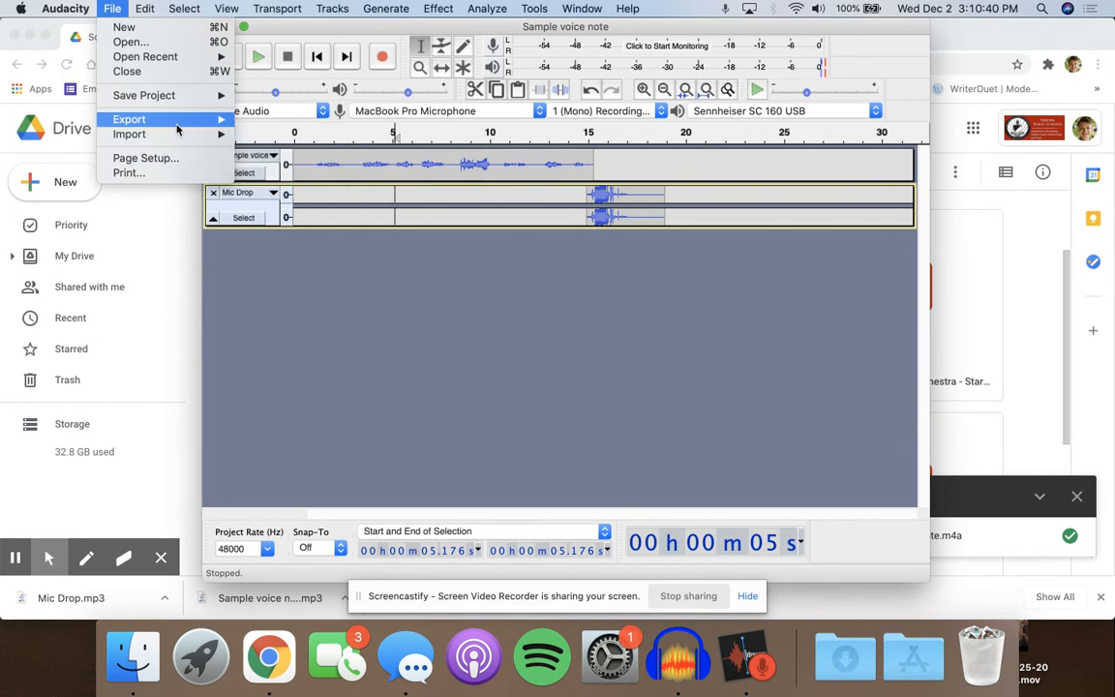
pyautogui.moveTo(177, 129)
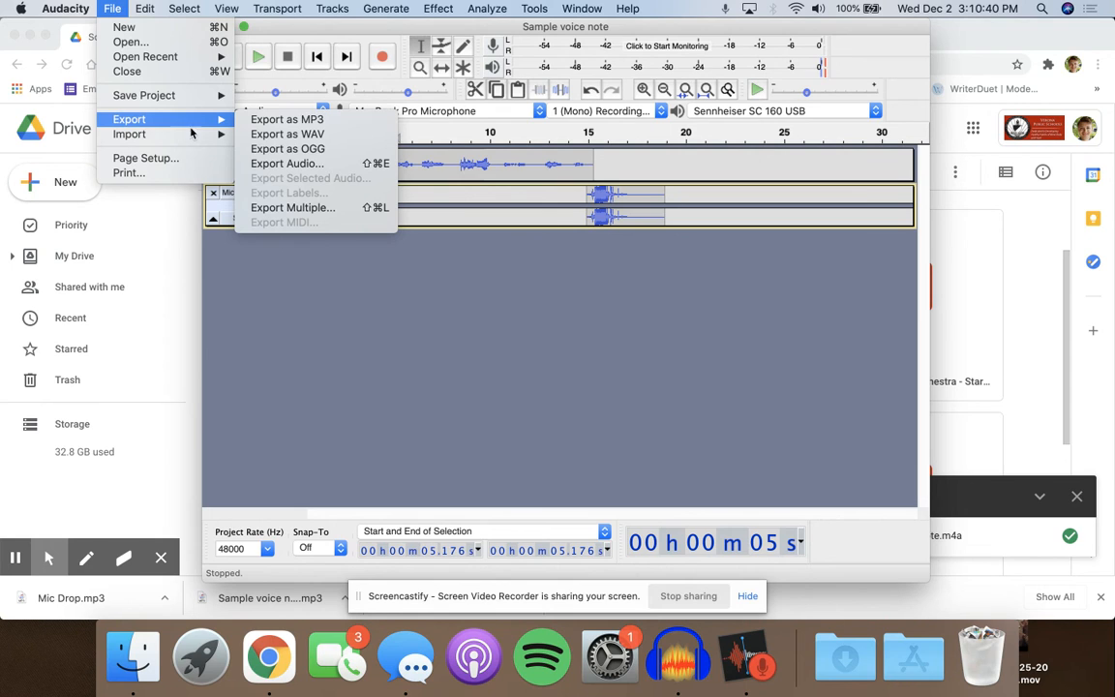
pyautogui.click(254, 121)
pyautogui.press('super+a')
pyautogui.click(707, 423)
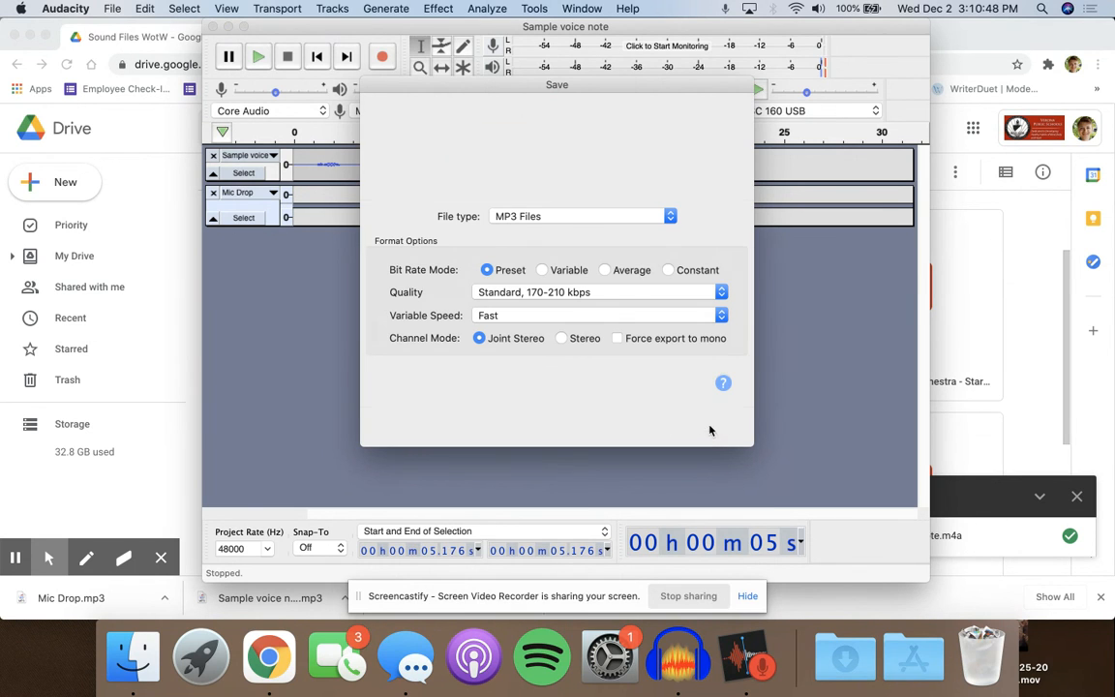
pyautogui.click(654, 341)
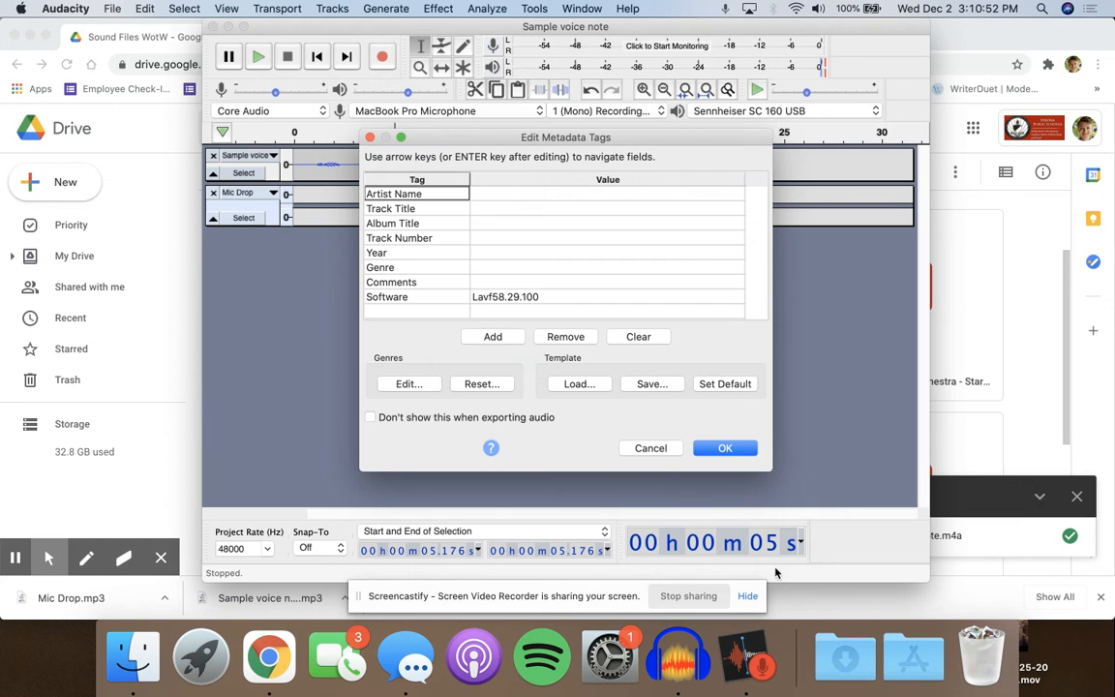
pyautogui.click(703, 447)
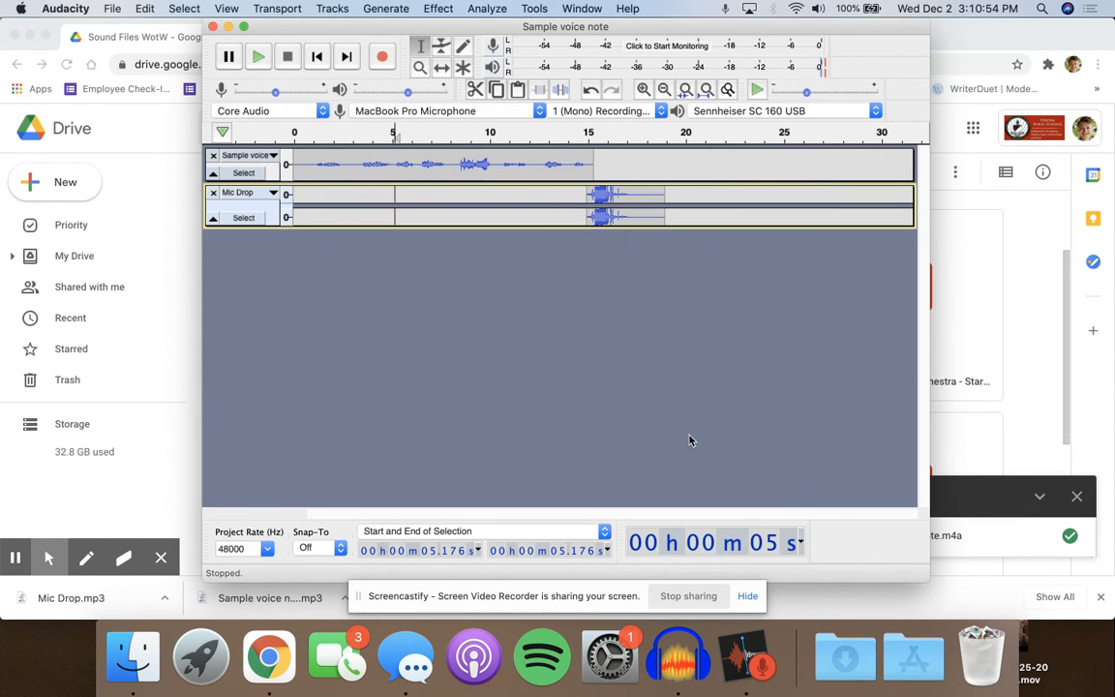
# - Switch to Google Drive in Chrome and look through the files and folders in Sound Files WotW
pyautogui.click(178, 228)
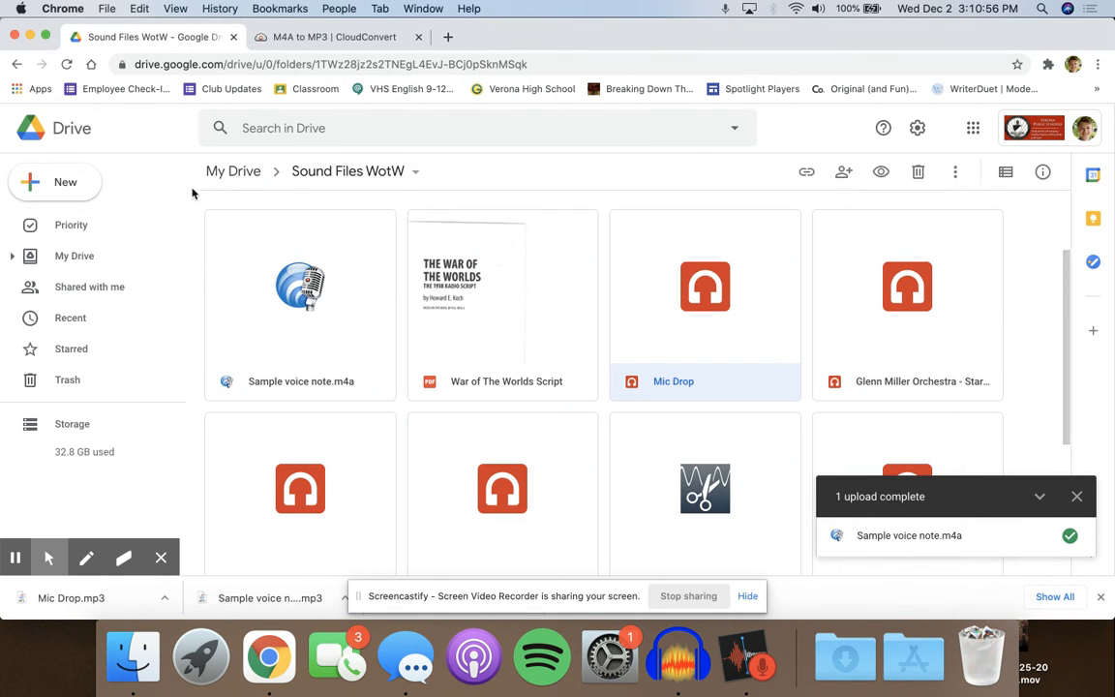
pyautogui.scroll(-5, 320, 291)
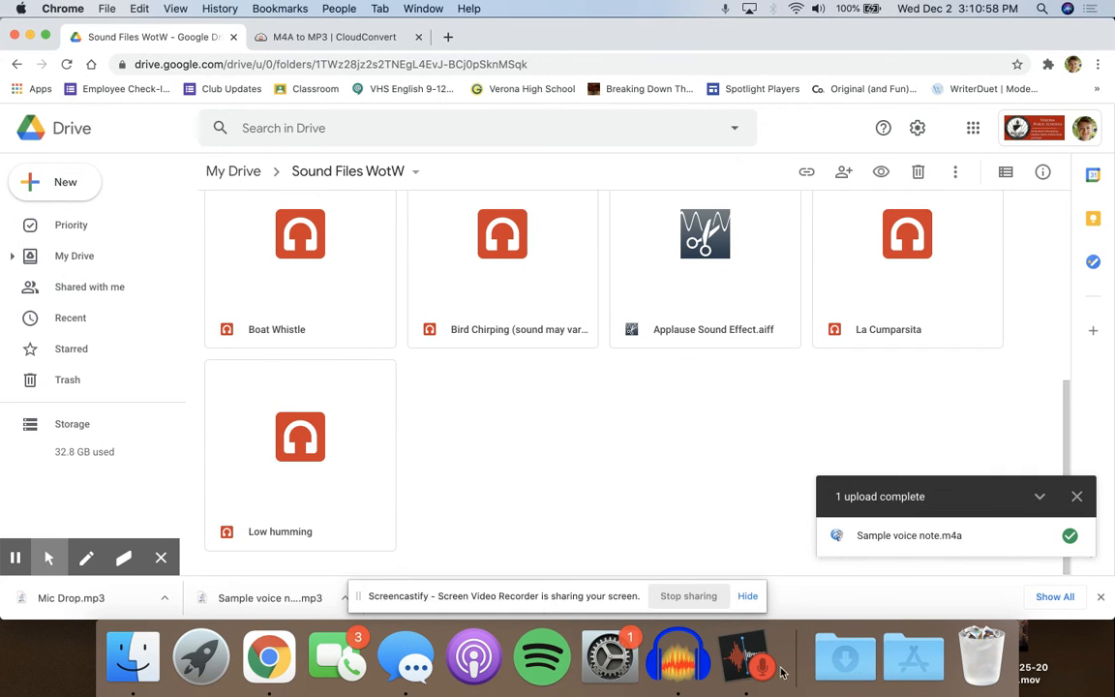
pyautogui.click(594, 435)
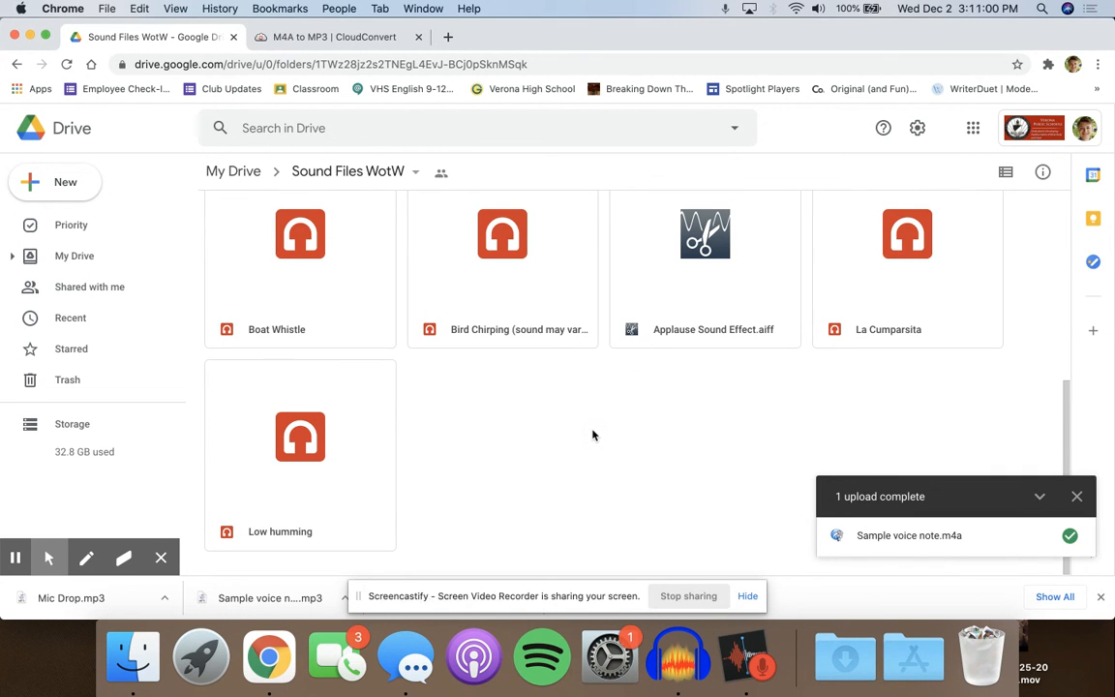
pyautogui.moveTo(1064, 436); pyautogui.dragTo(1003, 219)
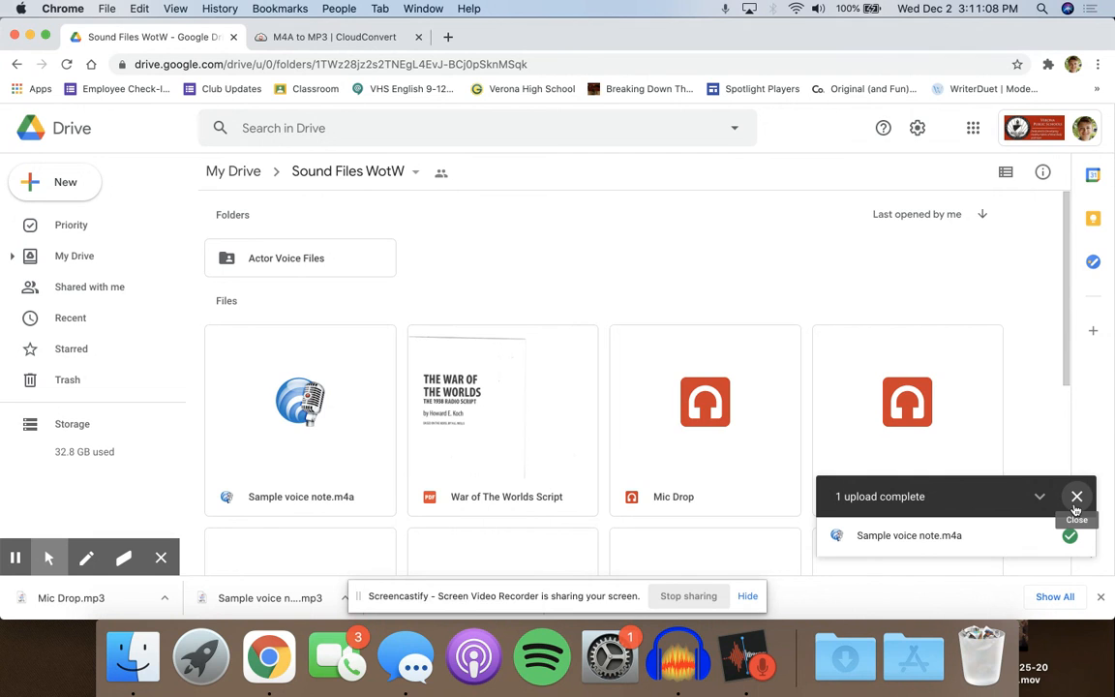
pyautogui.click(679, 629)
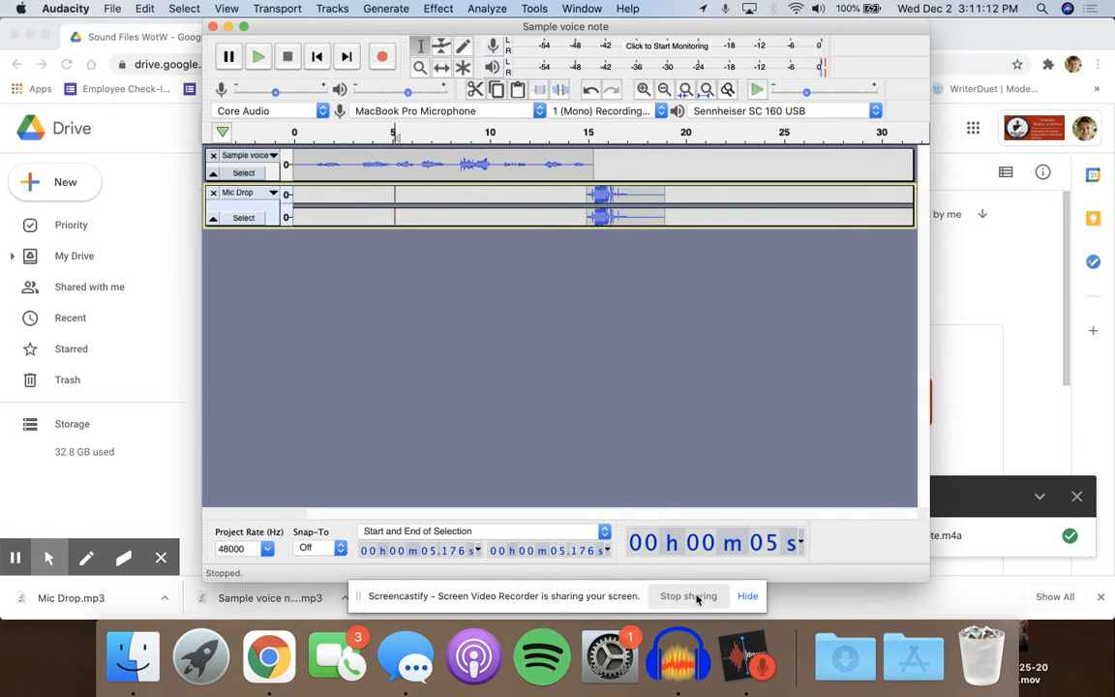
pyautogui.click(695, 597)
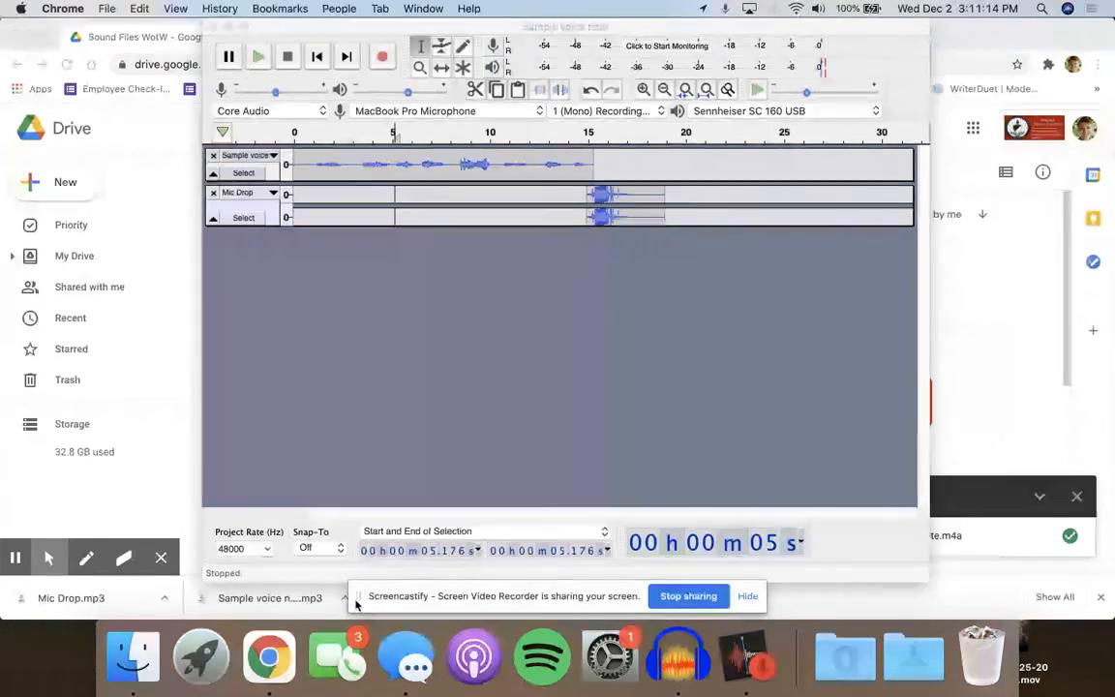